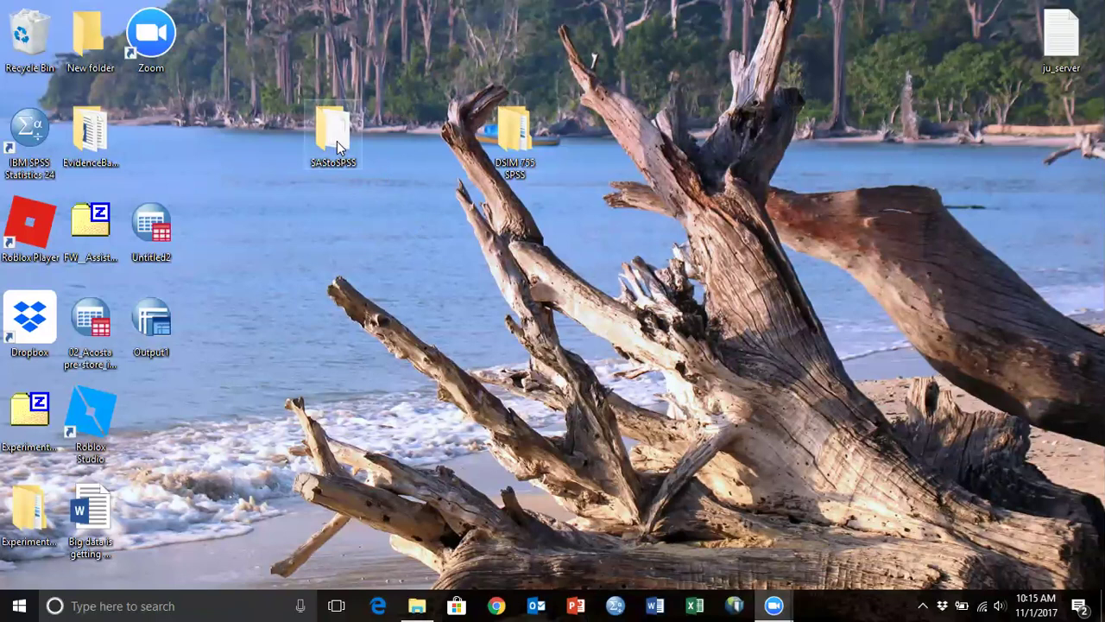
Open st100d01.sas from the SAStoSPSS desktop folder in Notepad++ and close the other open files.
{"action": "double_click", "coordinate": [337, 139]}
{"action": "left_click", "coordinate": [604, 216]}
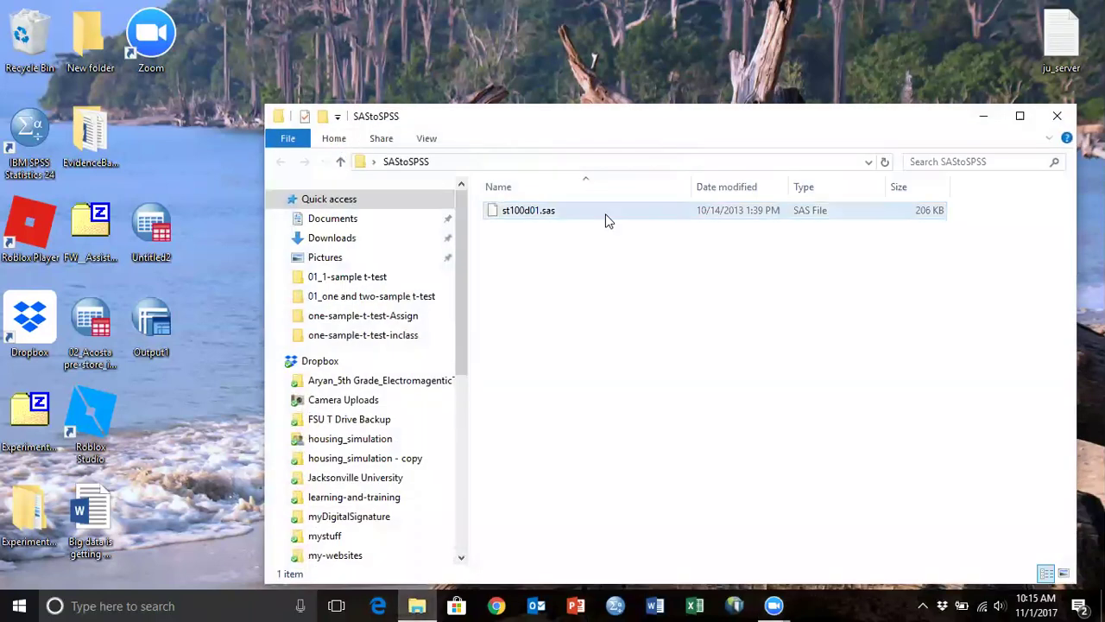
{"action": "right_click", "coordinate": [531, 217]}
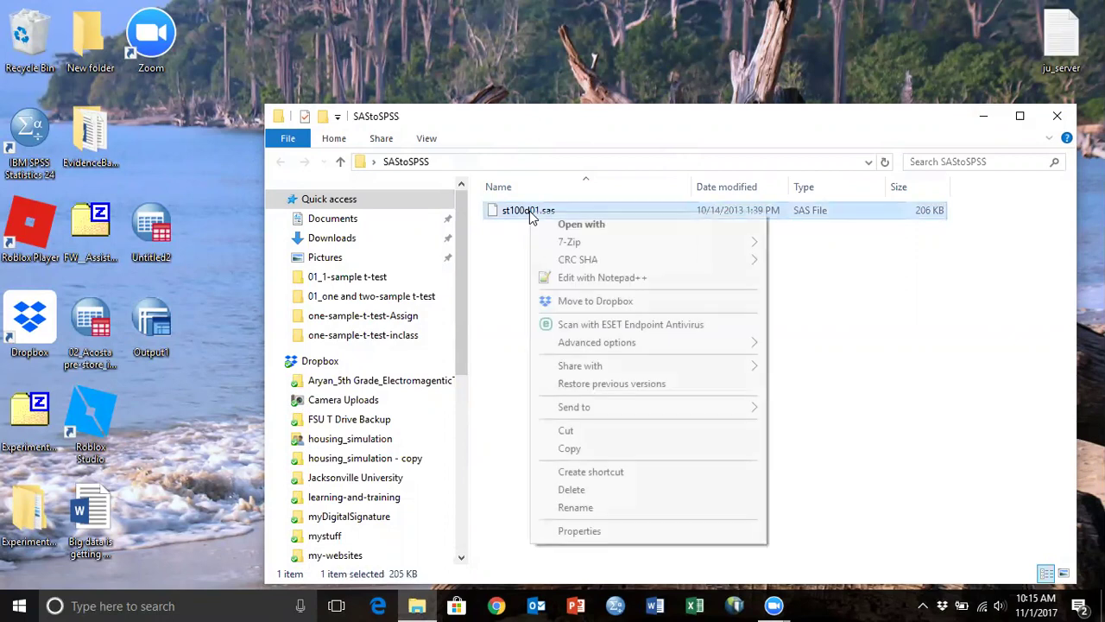
{"action": "left_click", "coordinate": [598, 280]}
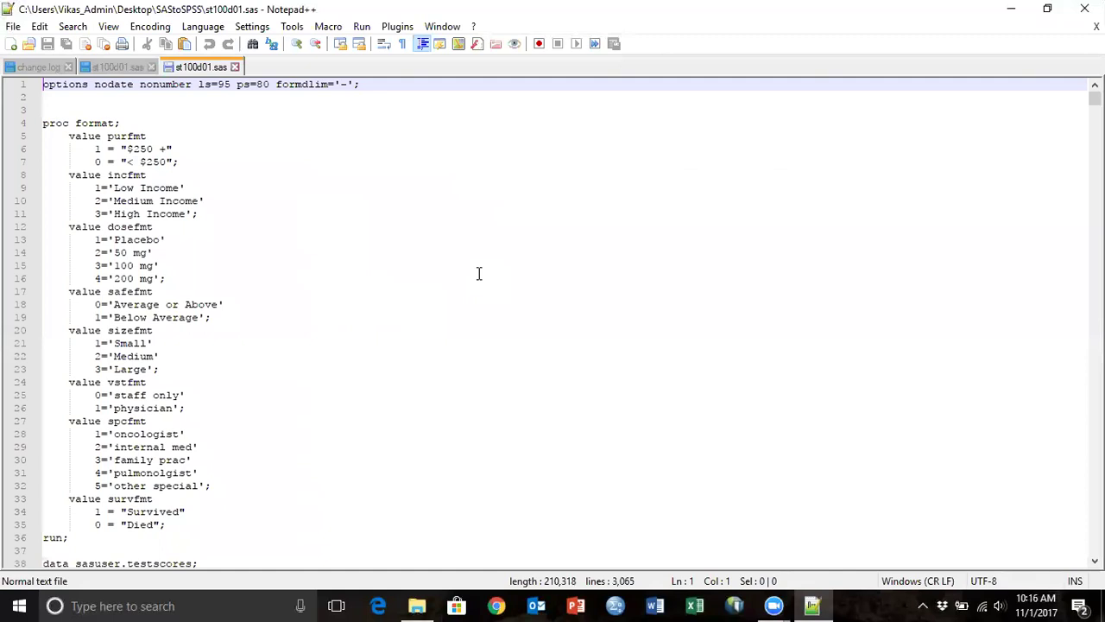
{"action": "left_click", "coordinate": [151, 67]}
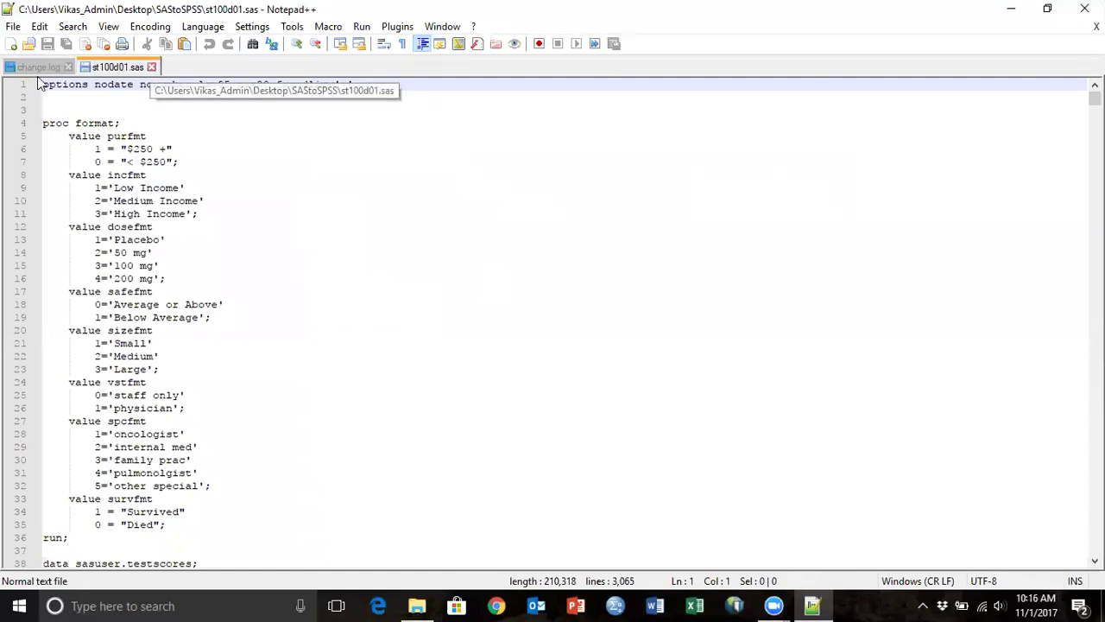
{"action": "left_click", "coordinate": [69, 67]}
Examine the format definitions and the testscores, fitness and NormTemp data sets in the SAS file.
{"action": "scroll", "coordinate": [395, 302], "scroll_direction": "down", "scroll_amount": 5}
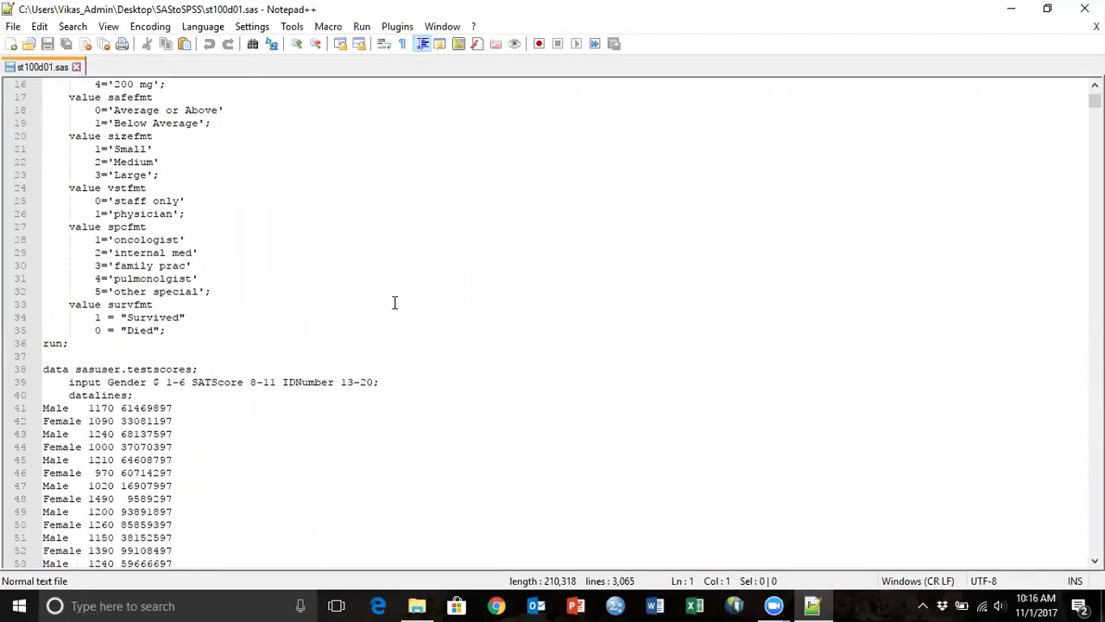
{"action": "scroll", "coordinate": [395, 302], "scroll_direction": "up", "scroll_amount": 5}
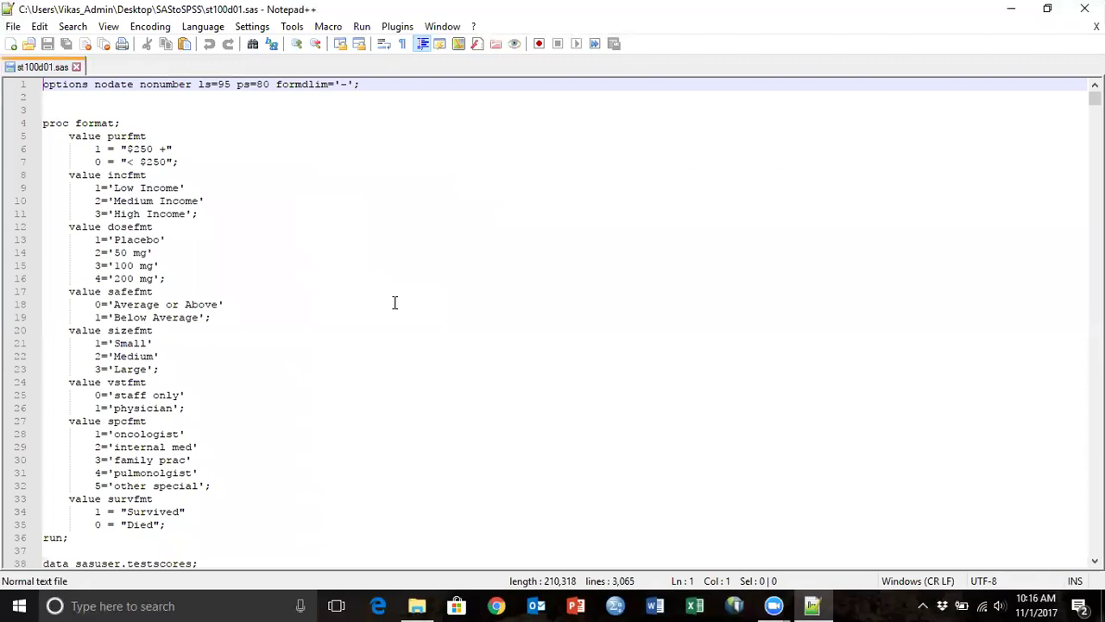
{"action": "scroll", "coordinate": [395, 302], "scroll_direction": "down", "scroll_amount": 7}
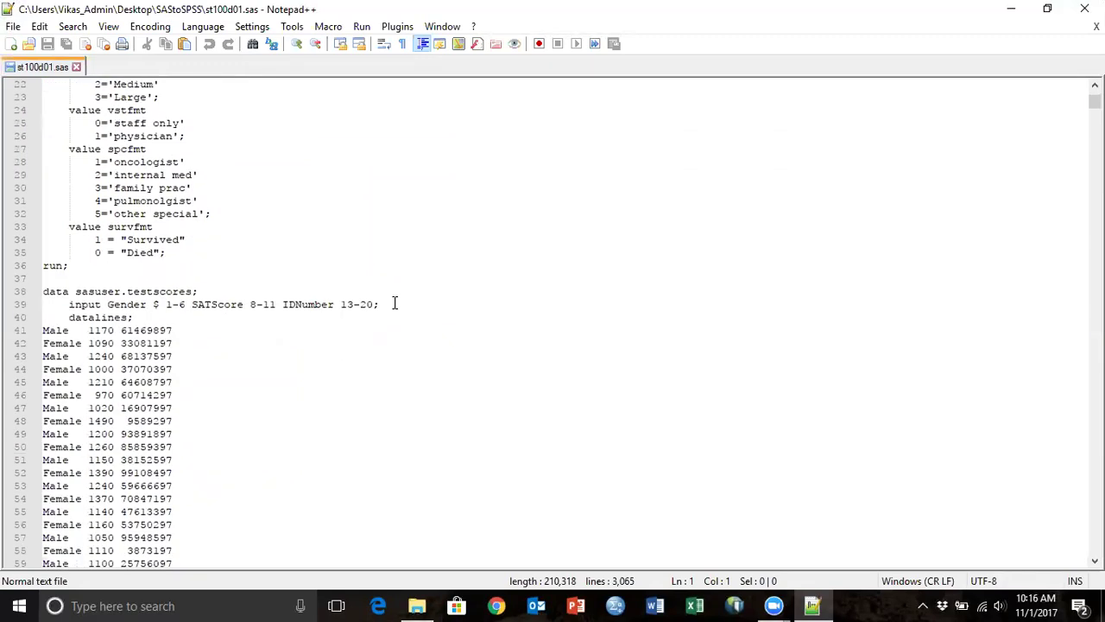
{"action": "scroll", "coordinate": [395, 302], "scroll_direction": "down", "scroll_amount": 2}
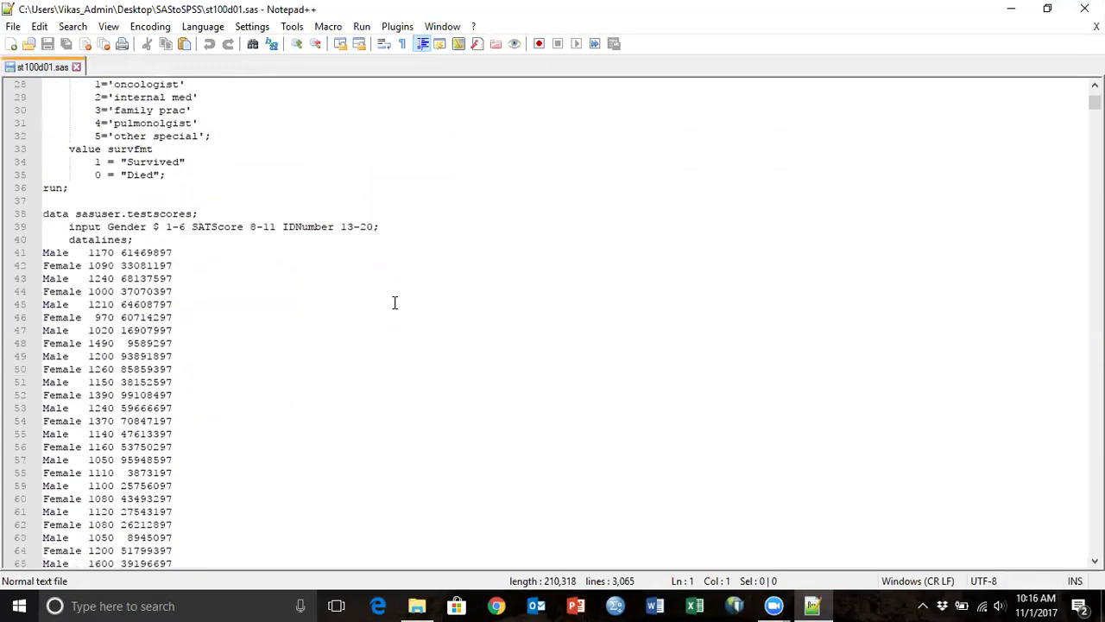
{"action": "double_click", "coordinate": [143, 216]}
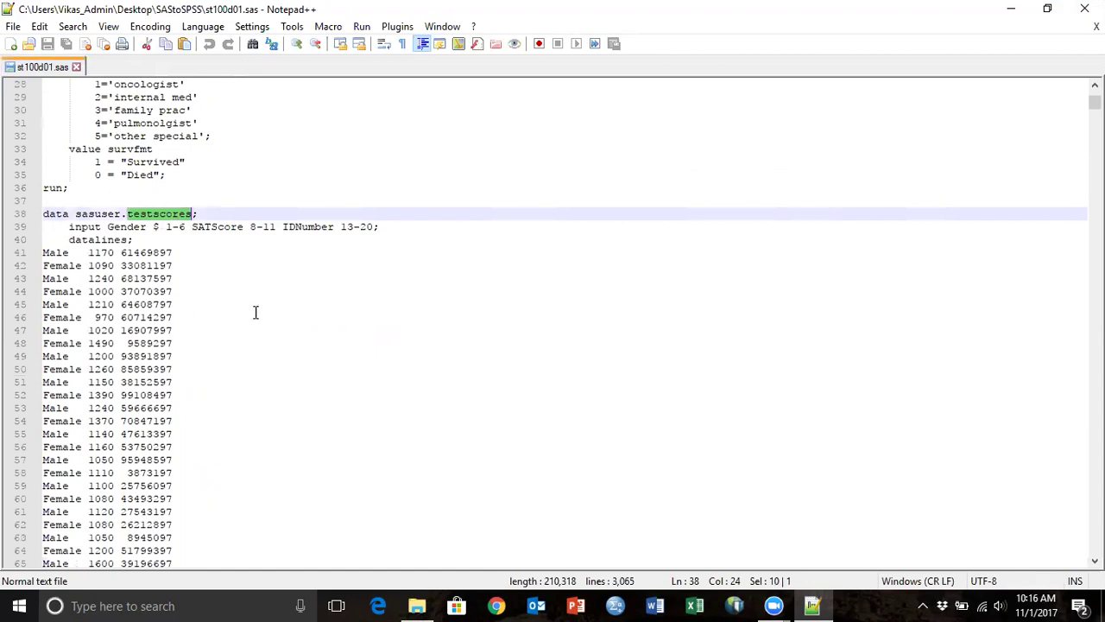
{"action": "scroll", "coordinate": [254, 325], "scroll_direction": "down", "scroll_amount": 20}
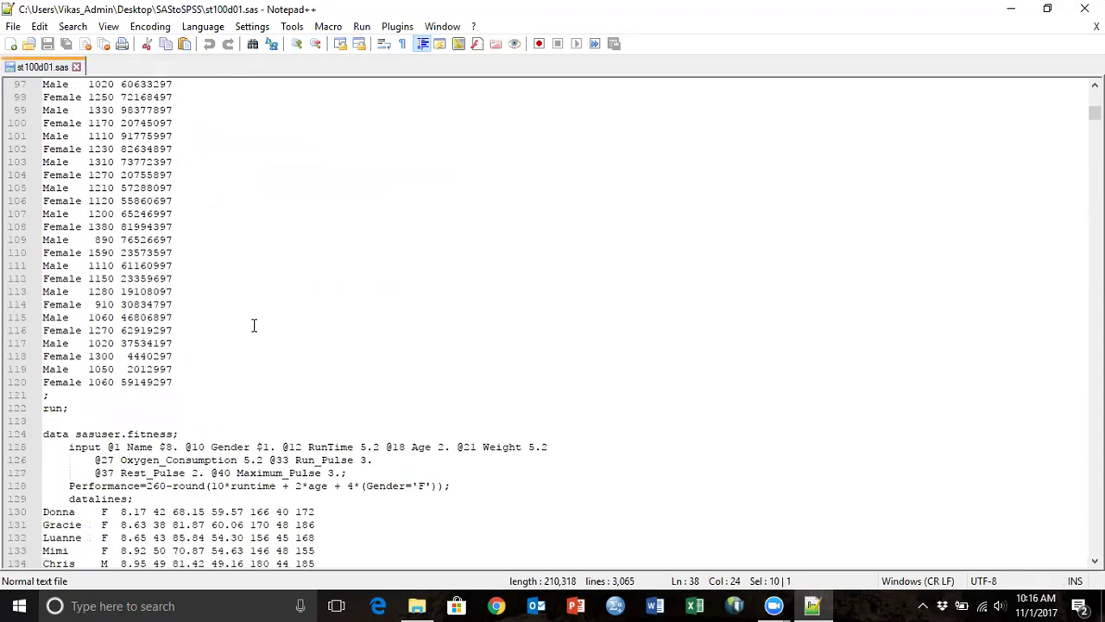
{"action": "double_click", "coordinate": [148, 200]}
{"action": "scroll", "coordinate": [427, 442], "scroll_direction": "down", "scroll_amount": 13}
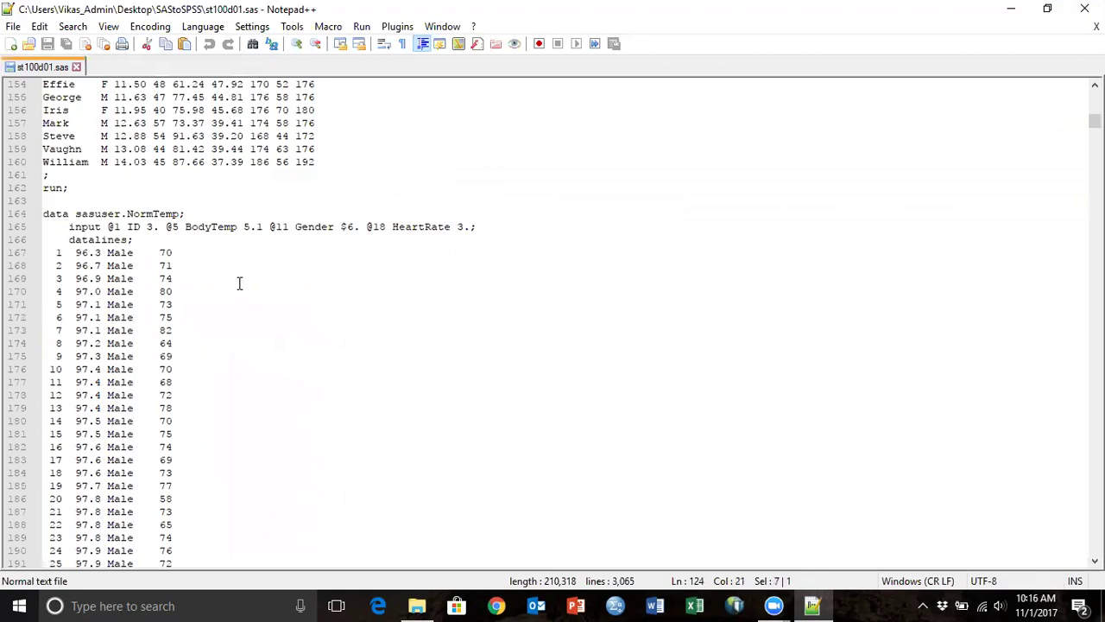
{"action": "left_click", "coordinate": [152, 213]}
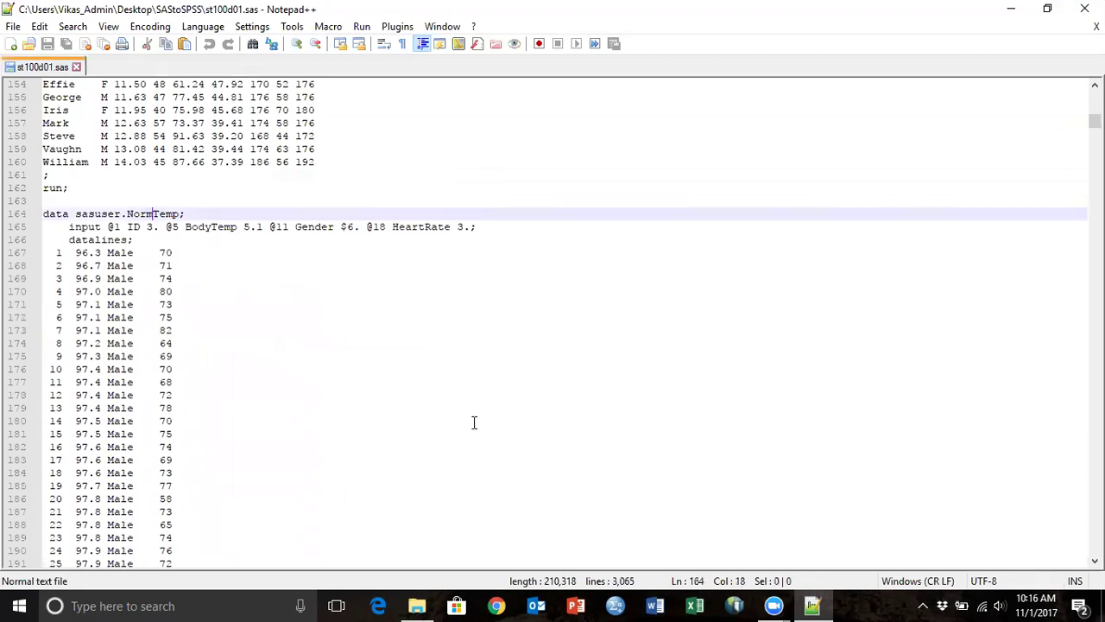
{"action": "scroll", "coordinate": [473, 422], "scroll_direction": "down", "scroll_amount": 7}
{"action": "scroll", "coordinate": [473, 422], "scroll_direction": "up", "scroll_amount": 20}
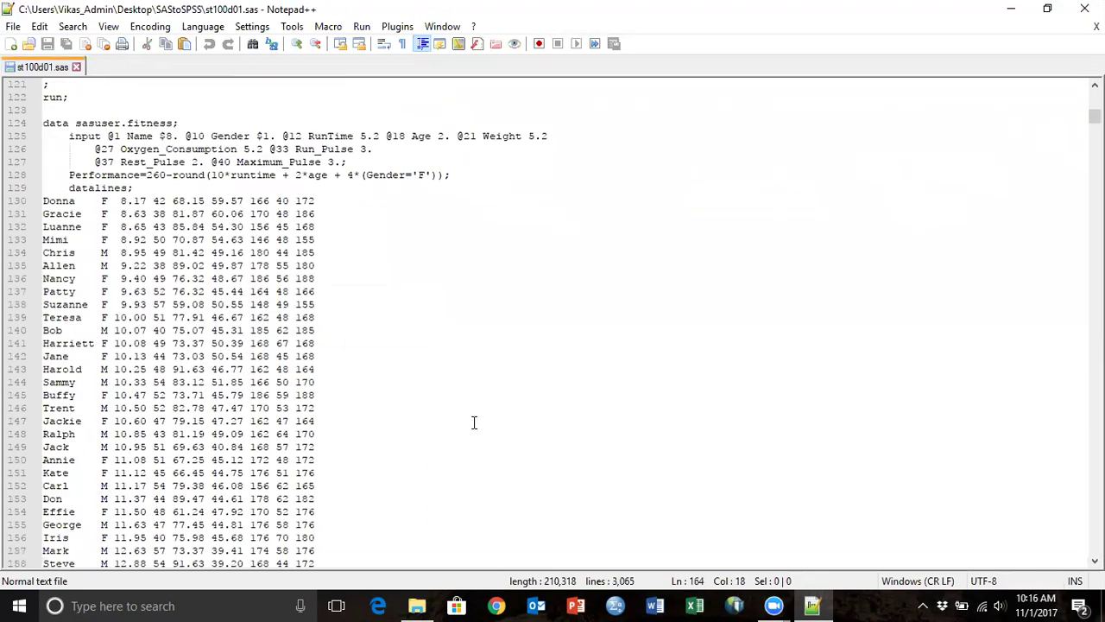
{"action": "scroll", "coordinate": [473, 423], "scroll_direction": "up", "scroll_amount": 20}
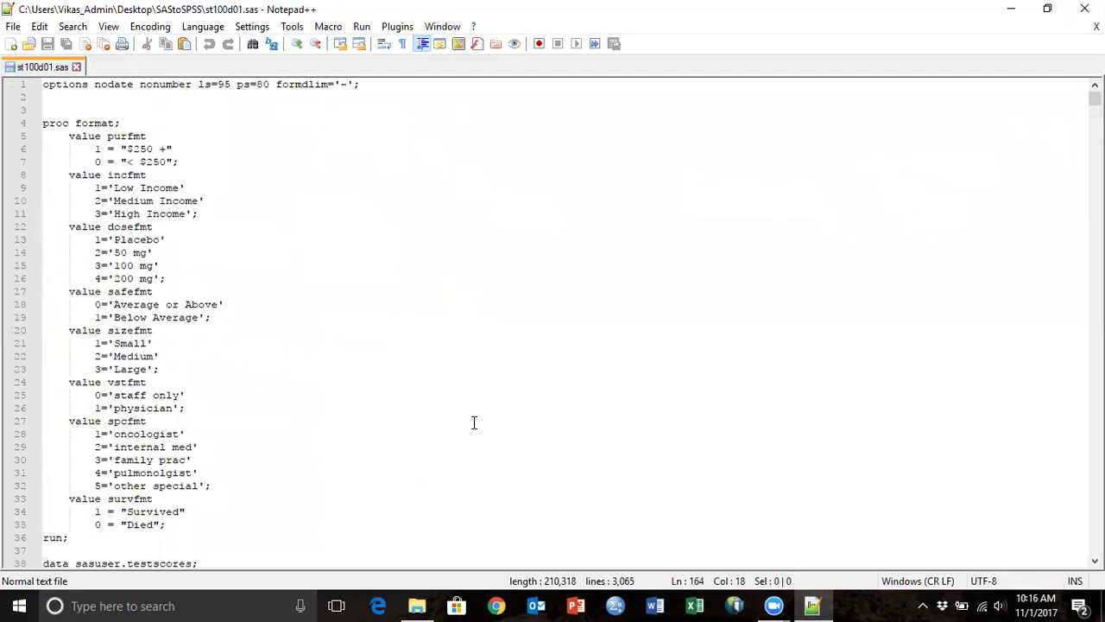
Copy the testscores block, from its data statement through the last data row, into a new Notepad document and close Notepad++.
{"action": "scroll", "coordinate": [474, 423], "scroll_direction": "down", "scroll_amount": 10}
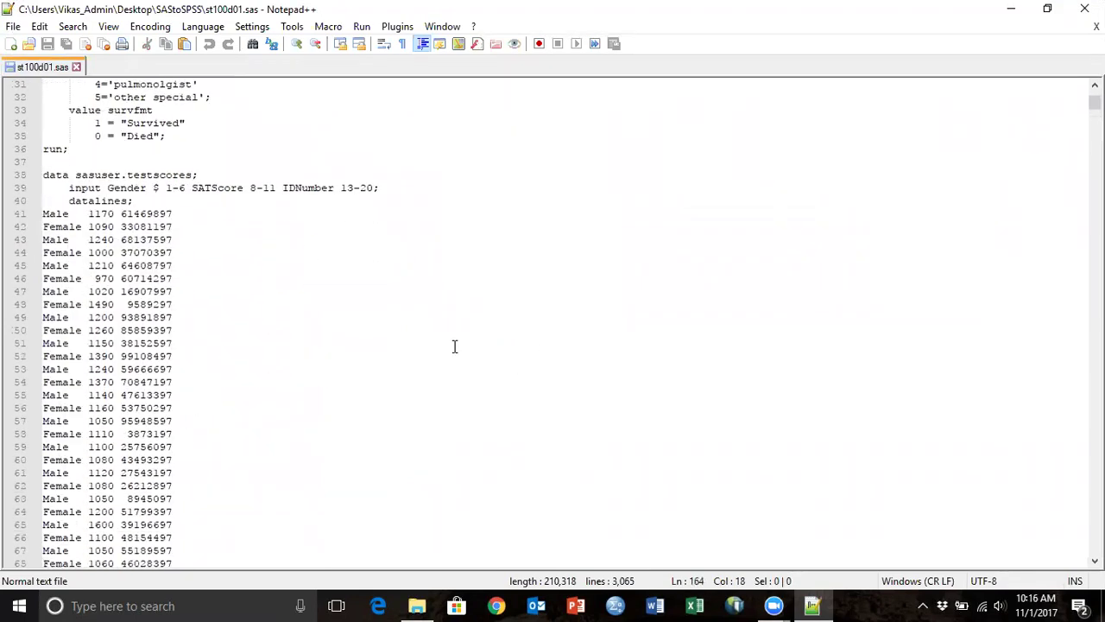
{"action": "left_click_drag", "start_coordinate": [43, 176], "coordinate": [211, 225]}
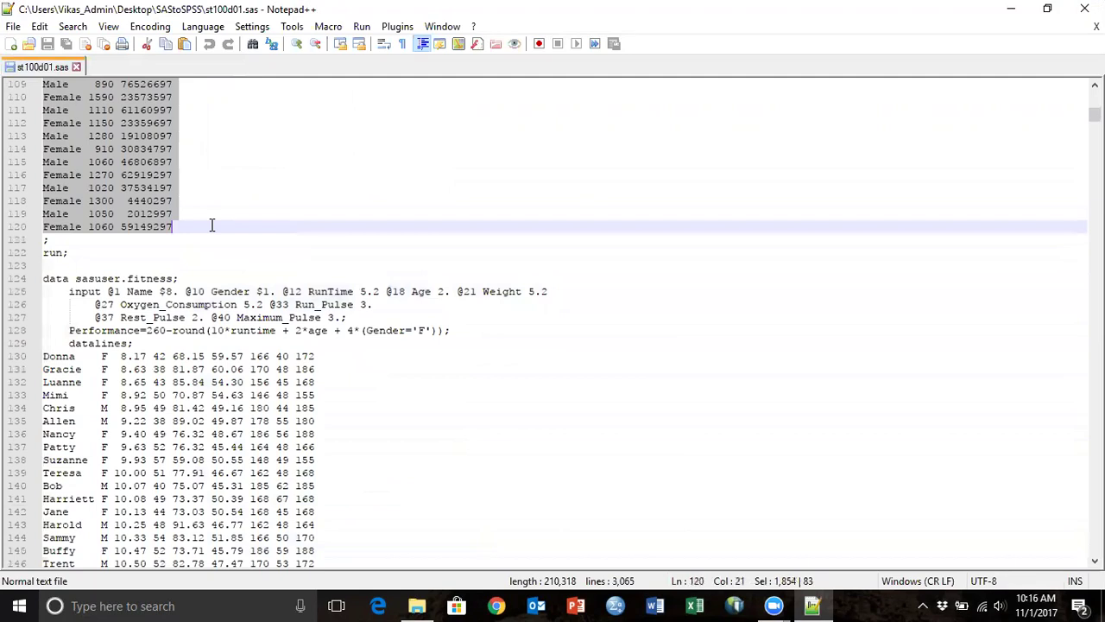
{"action": "key", "text": "super+r"}
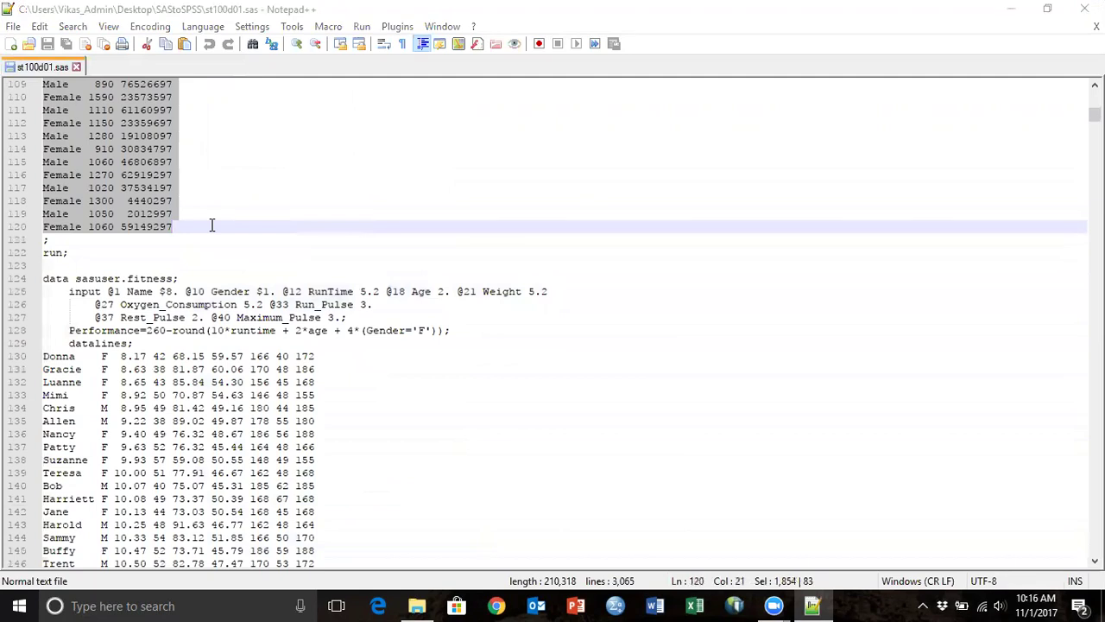
{"action": "left_click", "coordinate": [137, 556]}
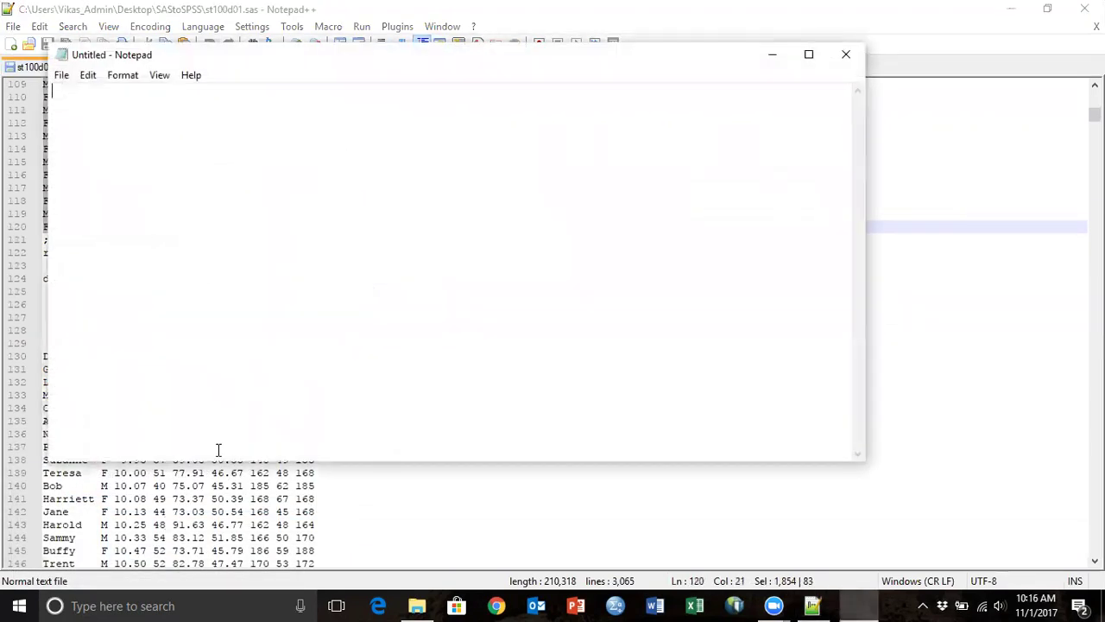
{"action": "key", "text": "ctrl+v"}
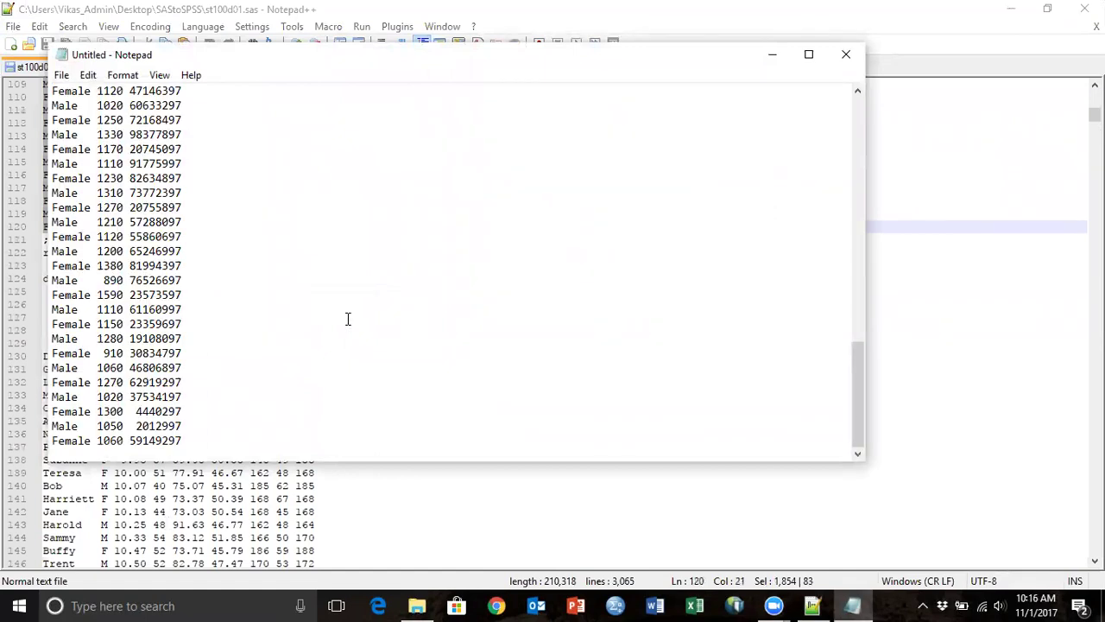
{"action": "left_click", "coordinate": [874, 26]}
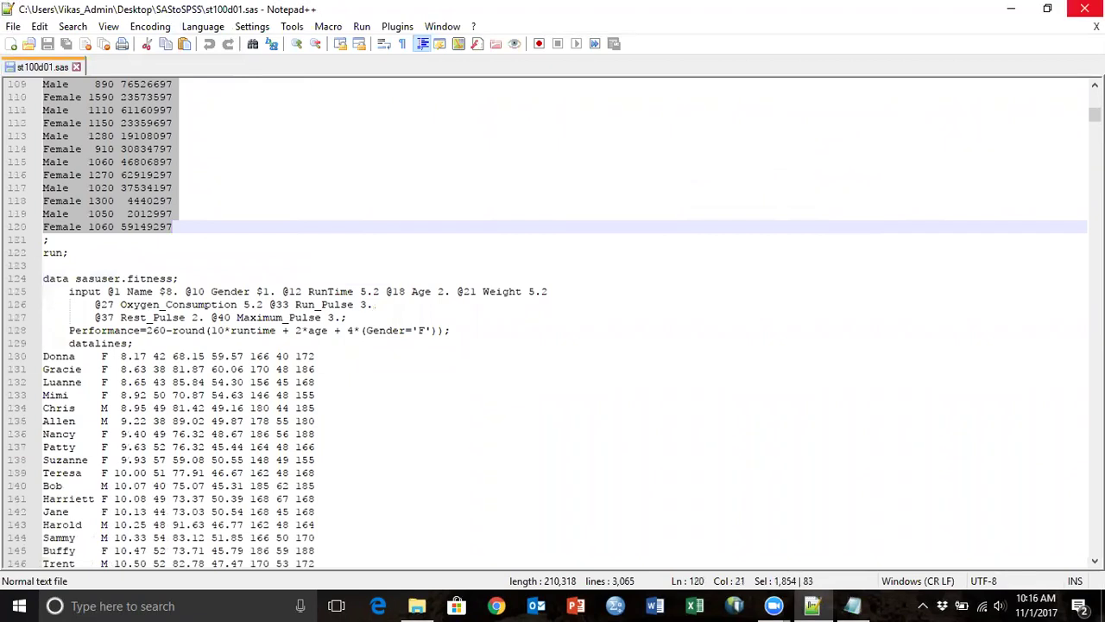
{"action": "left_click", "coordinate": [1084, 9]}
Delete "data sasuser.testscores;" and "input" so the text starts with Gender.
{"action": "scroll", "coordinate": [431, 291], "scroll_direction": "up", "scroll_amount": 10}
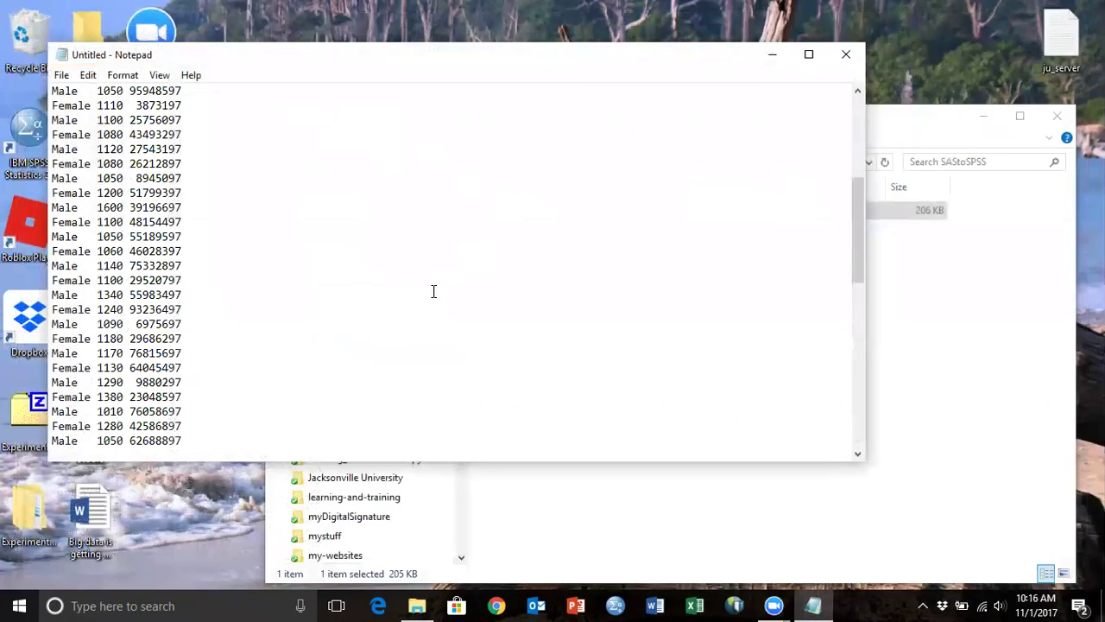
{"action": "scroll", "coordinate": [434, 291], "scroll_direction": "up", "scroll_amount": 6}
{"action": "left_click_drag", "start_coordinate": [117, 106], "coordinate": [40, 96]}
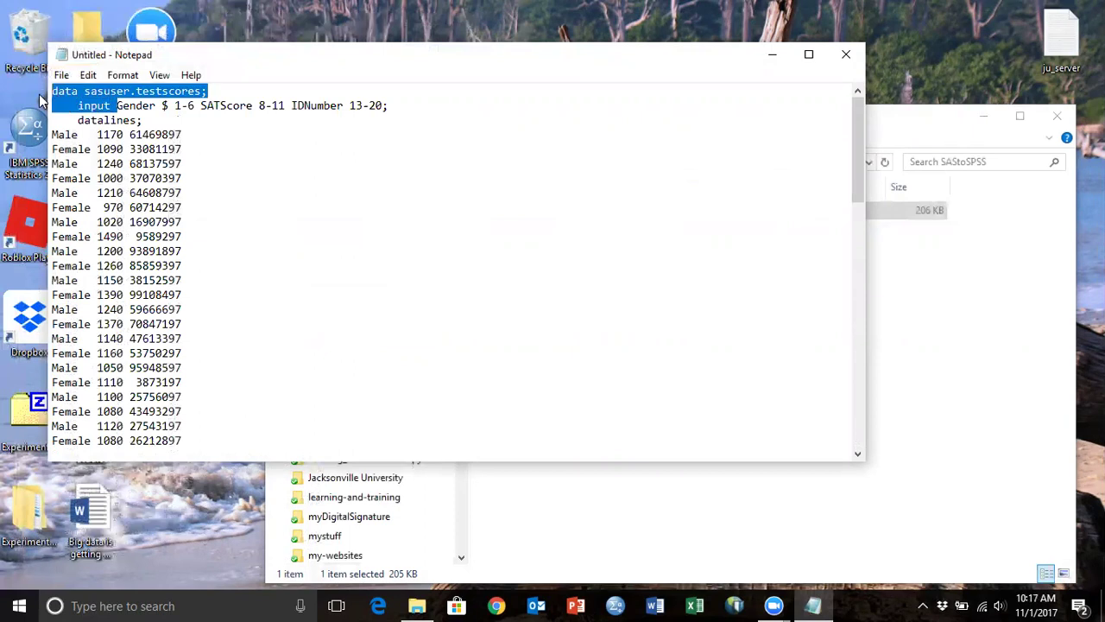
{"action": "key", "text": "Delete"}
Remove the "$ 1-6" format specification after Gender in the header line.
{"action": "left_click", "coordinate": [92, 91]}
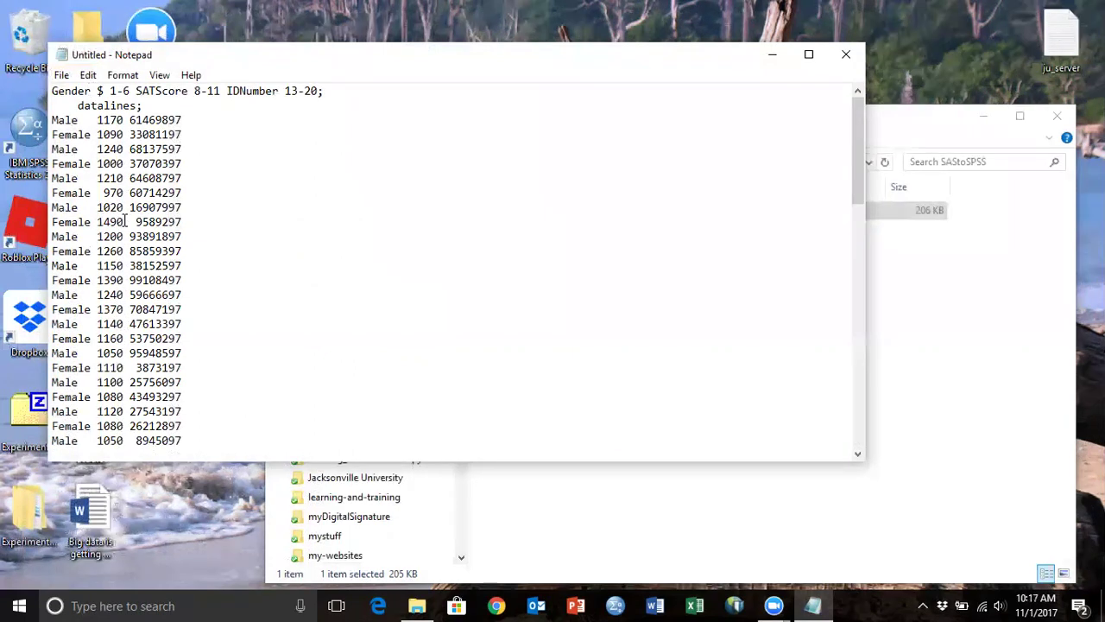
{"action": "key", "text": "Down"}
{"action": "key", "text": "Down"}
{"action": "key", "text": "Down"}
{"action": "key", "text": "Delete"}
{"action": "key", "text": "Delete"}
{"action": "key", "text": "Delete"}
{"action": "key", "text": "Delete"}
{"action": "key", "text": "Delete"}
{"action": "key", "text": "Delete"}
{"action": "key", "text": "Delete"}
{"action": "key", "text": "Delete"}
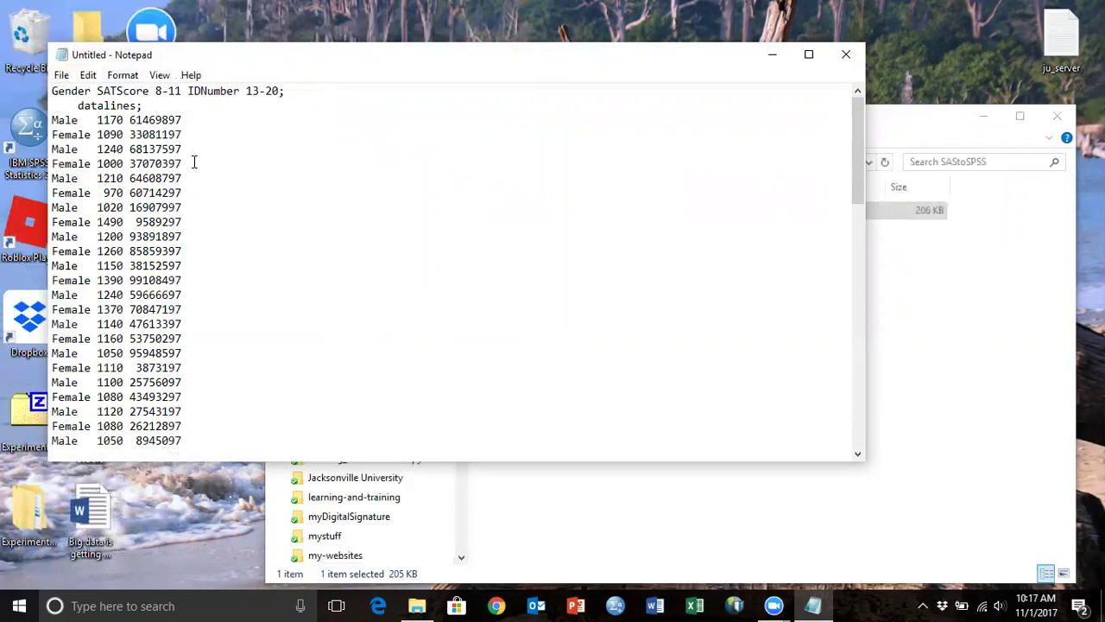
Remove the column range "8-11" after SATScore in the header line.
{"action": "left_click", "coordinate": [155, 91]}
{"action": "key", "text": "Delete"}
{"action": "key", "text": "Delete"}
{"action": "key", "text": "Delete"}
{"action": "key", "text": "Delete"}
{"action": "key", "text": "Delete"}
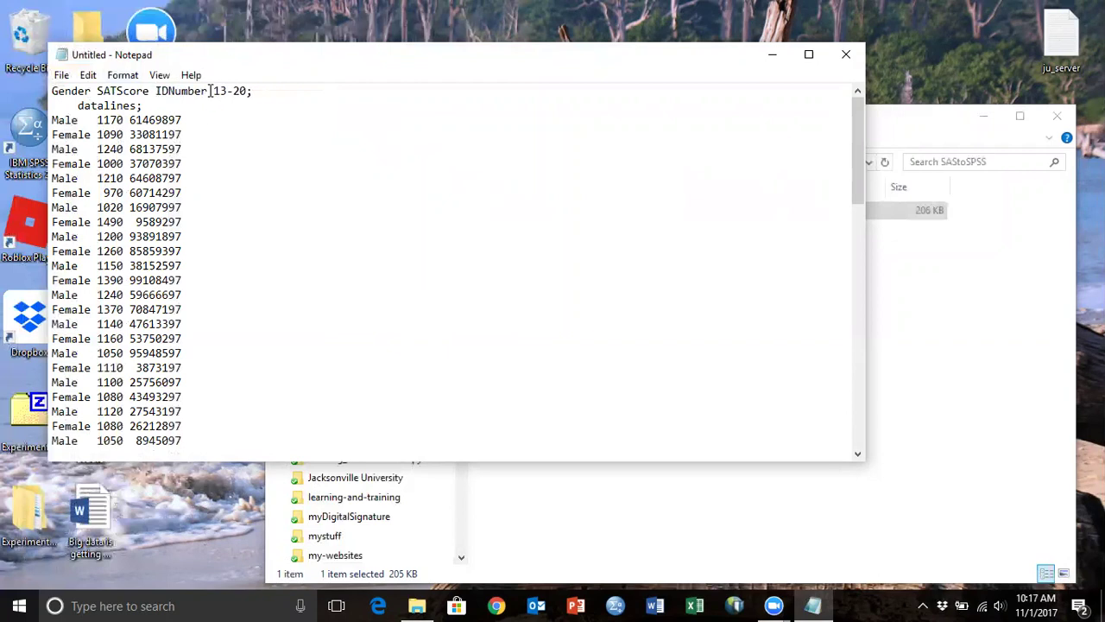
Remove the column range "13-20;" after IDNumber in the header line.
{"action": "left_click", "coordinate": [214, 91]}
{"action": "key", "text": "Delete"}
{"action": "key", "text": "Delete"}
{"action": "key", "text": "Delete"}
{"action": "key", "text": "Delete"}
{"action": "key", "text": "Delete"}
{"action": "key", "text": "Delete"}
{"action": "key", "text": "Delete"}
{"action": "key", "text": "Delete"}
{"action": "key", "text": "Delete"}
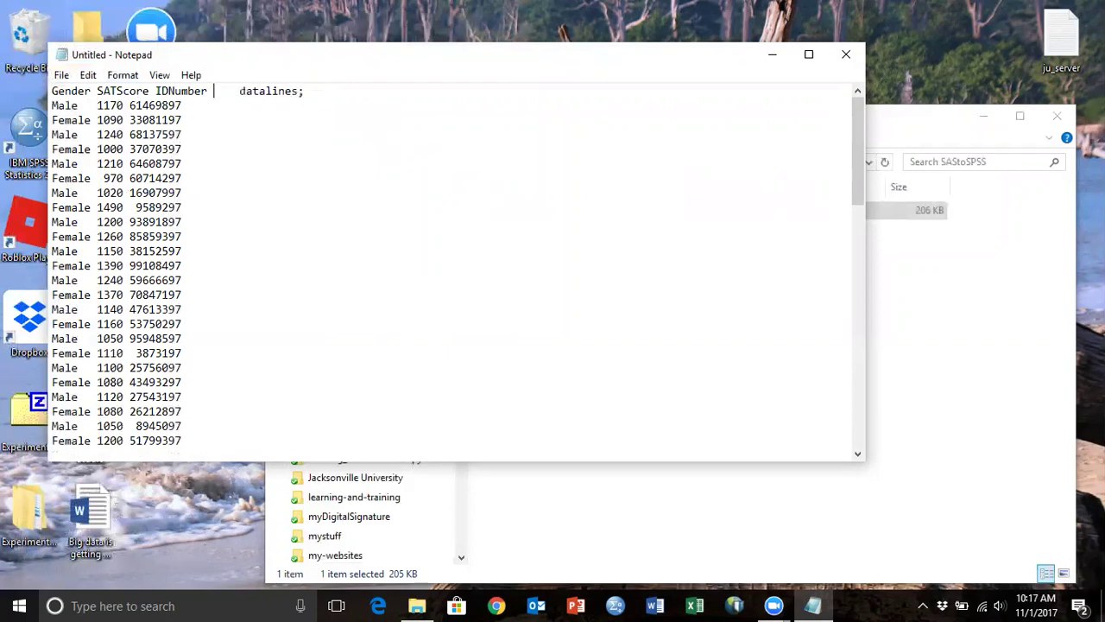
Delete the "datalines;" statement so only the three variable names remain above the data rows.
{"action": "key", "text": "Delete"}
{"action": "key", "text": "Delete"}
{"action": "key", "text": "Delete"}
{"action": "key", "text": "Delete"}
{"action": "key", "text": "Delete"}
{"action": "key", "text": "Delete"}
{"action": "key", "text": "Delete"}
{"action": "key", "text": "Delete"}
Save the text as test_scores in the SAStoSPSS folder on the desktop and close the document.
{"action": "left_click", "coordinate": [61, 75]}
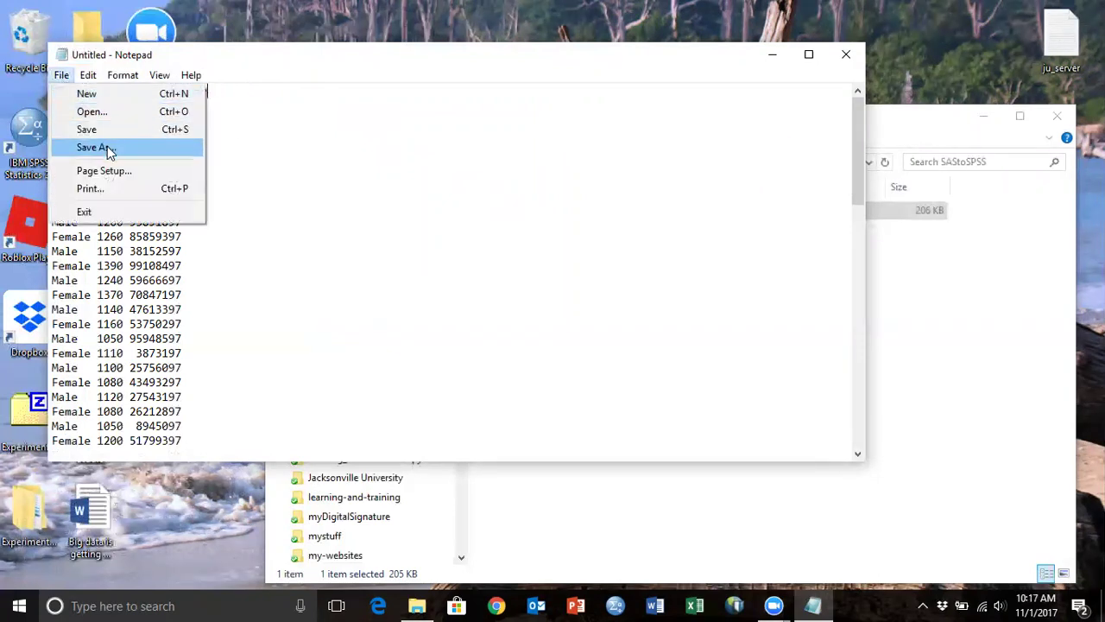
{"action": "left_click", "coordinate": [108, 150]}
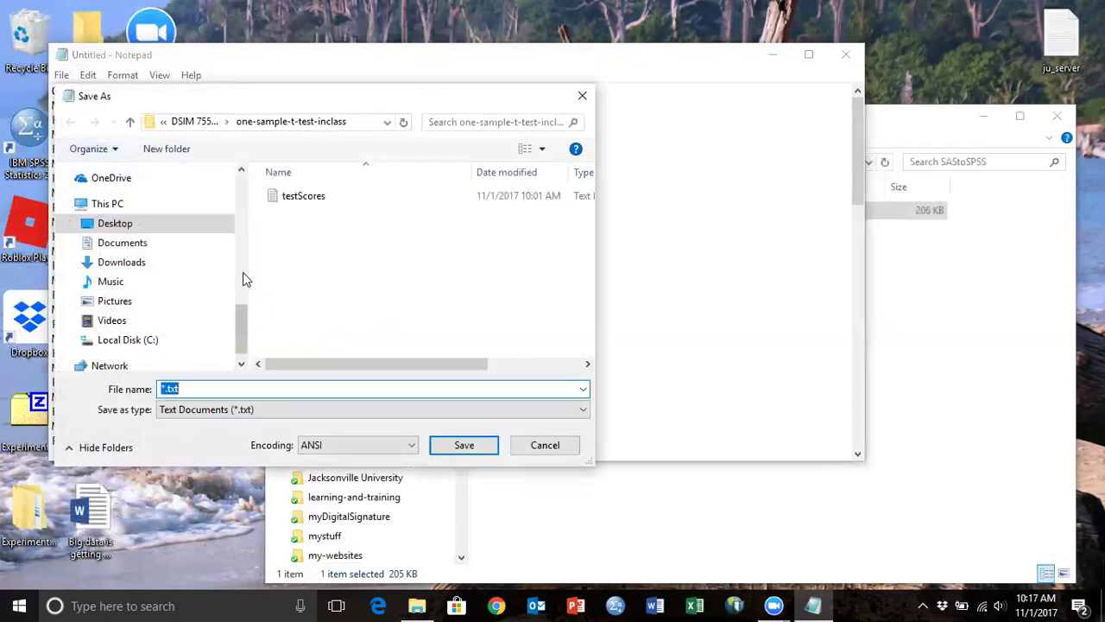
{"action": "mouse_move", "coordinate": [241, 329]}
{"action": "left_mouse_down"}
{"action": "mouse_move", "coordinate": [241, 192]}
{"action": "mouse_move", "coordinate": [245, 327]}
{"action": "left_mouse_up"}
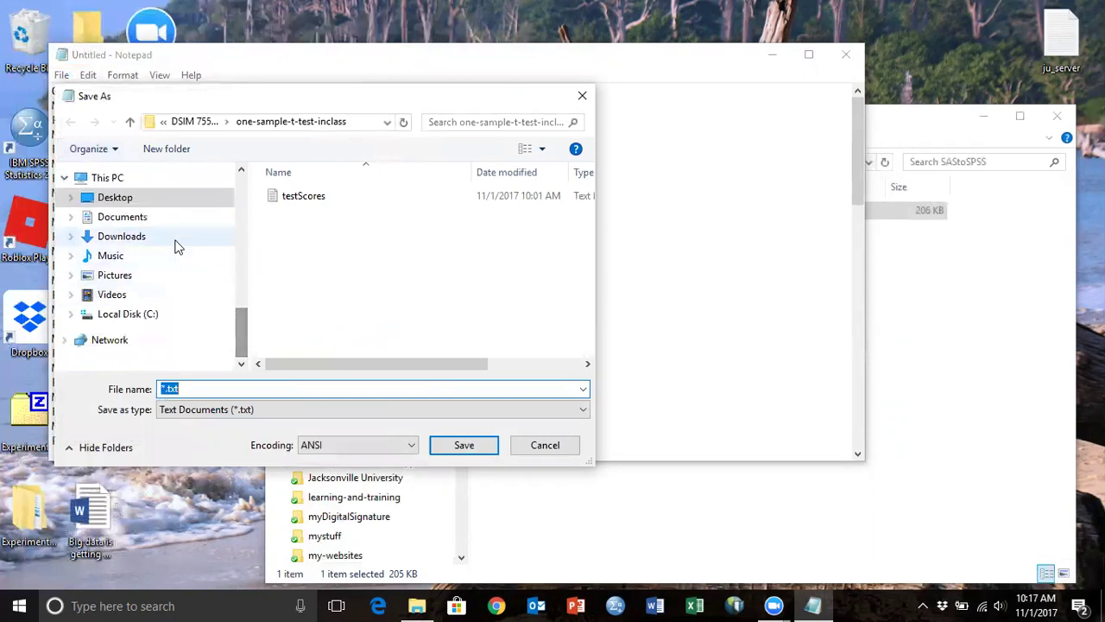
{"action": "left_click", "coordinate": [139, 196]}
{"action": "double_click", "coordinate": [324, 259]}
{"action": "left_click", "coordinate": [199, 385]}
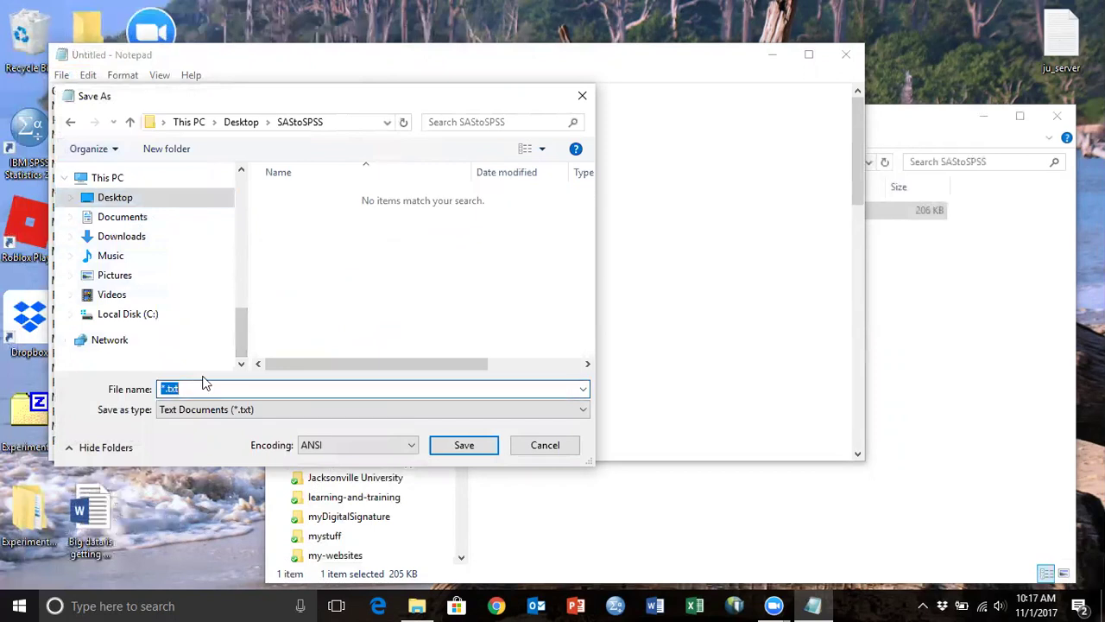
{"action": "type", "text": "test_scores"}
{"action": "key", "text": "Return"}
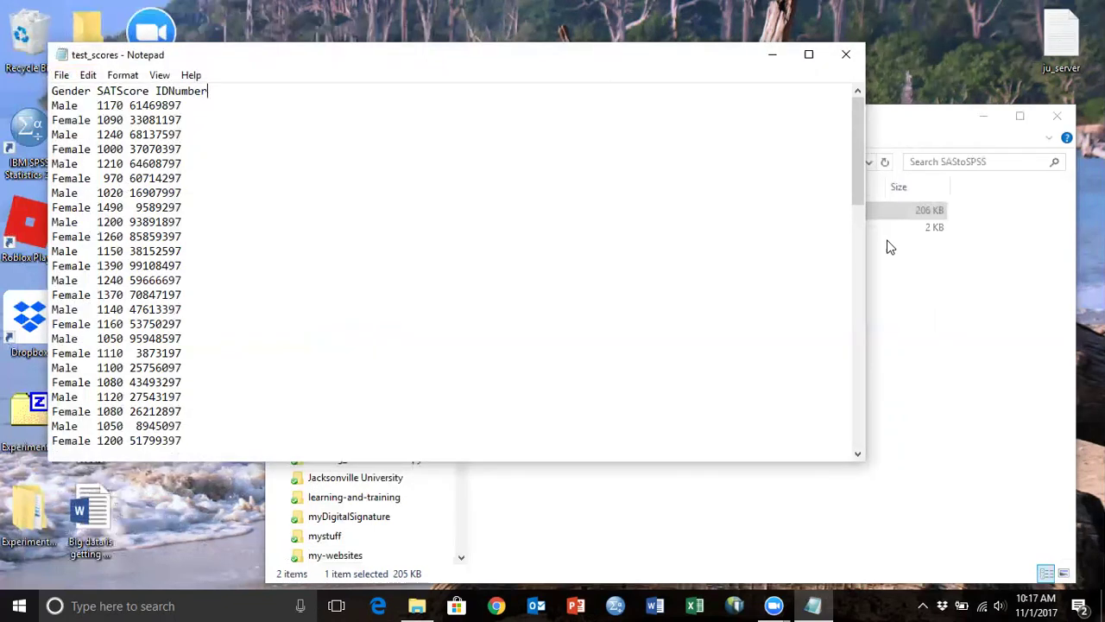
{"action": "left_click", "coordinate": [847, 57]}
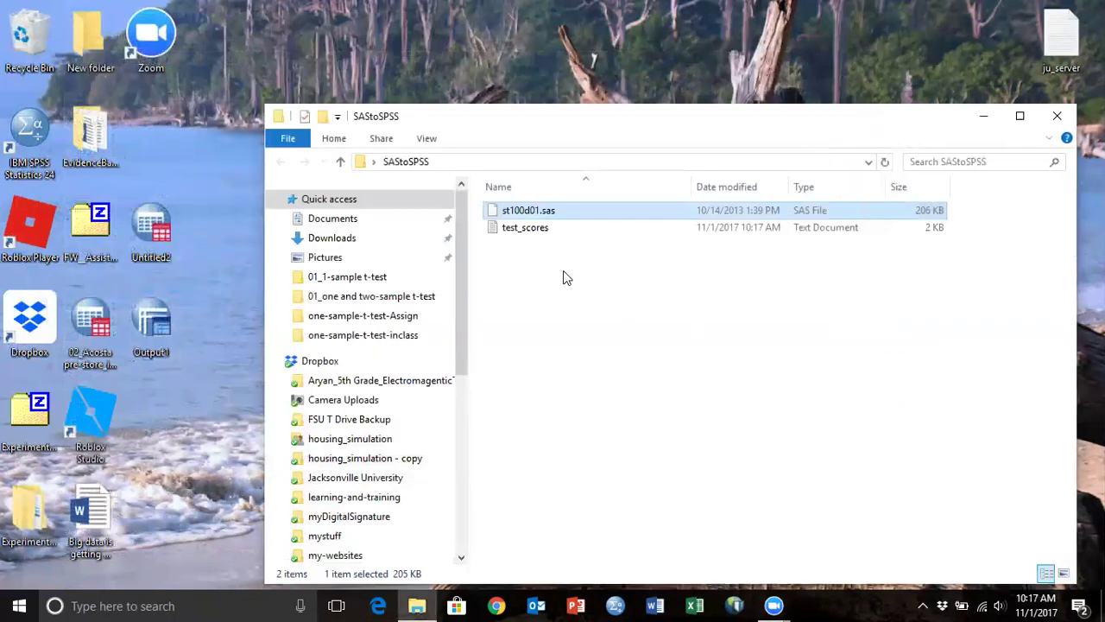
Reopen the saved test_scores file, review its header and data rows, and close it.
{"action": "double_click", "coordinate": [537, 229]}
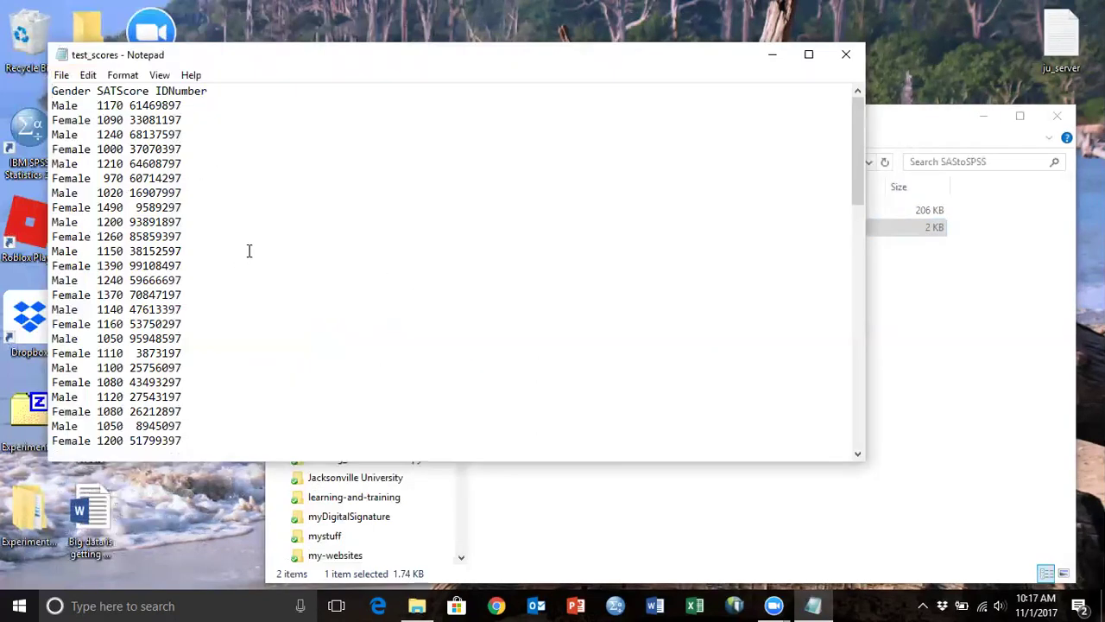
{"action": "scroll", "coordinate": [248, 251], "scroll_direction": "down", "scroll_amount": 15}
{"action": "scroll", "coordinate": [249, 250], "scroll_direction": "up", "scroll_amount": 7}
{"action": "scroll", "coordinate": [249, 251], "scroll_direction": "down", "scroll_amount": 13}
{"action": "scroll", "coordinate": [249, 250], "scroll_direction": "up", "scroll_amount": 19}
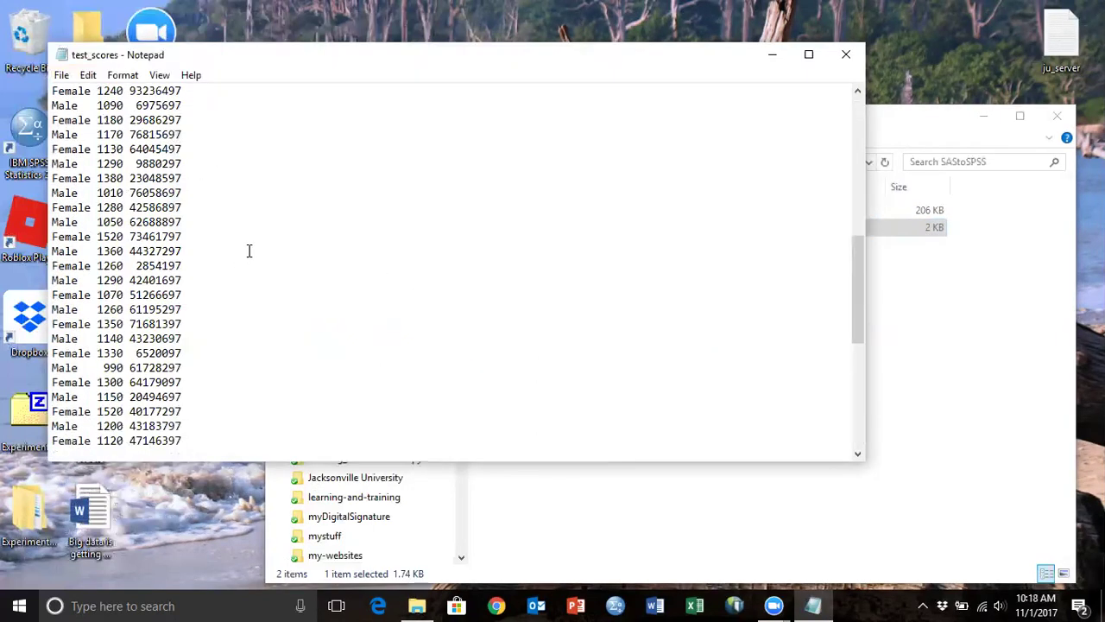
{"action": "left_click", "coordinate": [847, 54]}
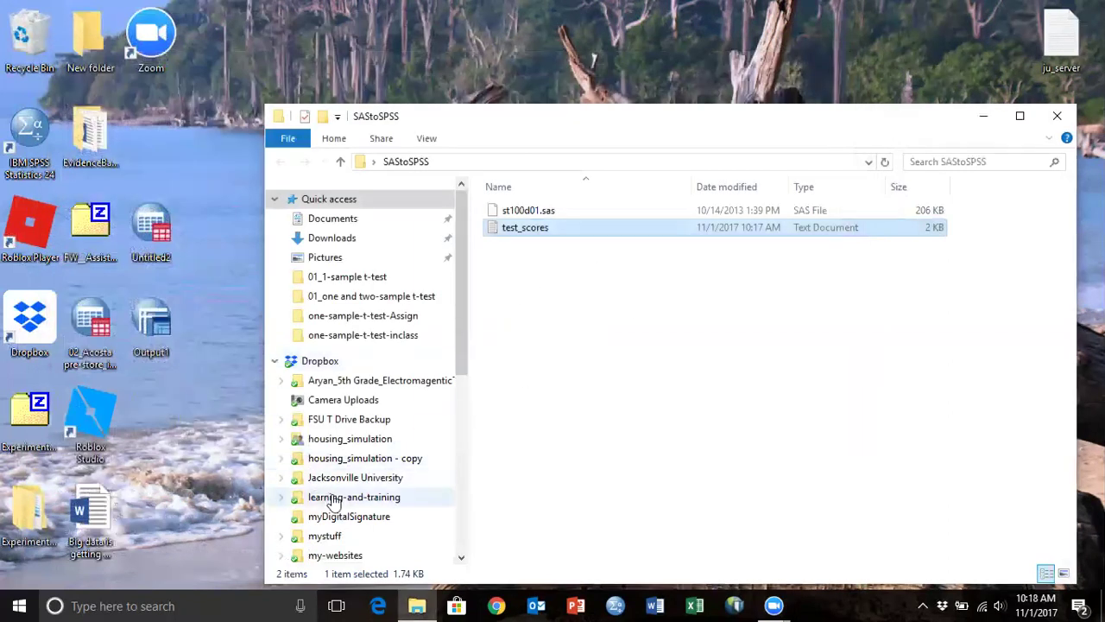
Switch to IBM SPSS Statistics, dismiss its welcome dialog and maximize the empty Data Editor window.
{"action": "left_click", "coordinate": [615, 606]}
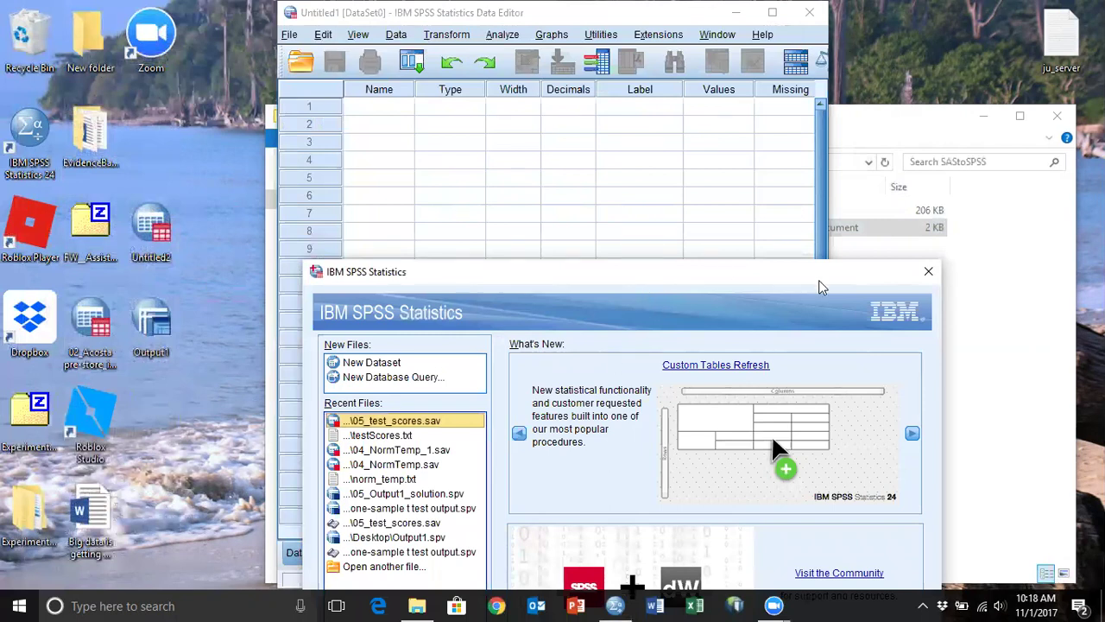
{"action": "left_click", "coordinate": [927, 273]}
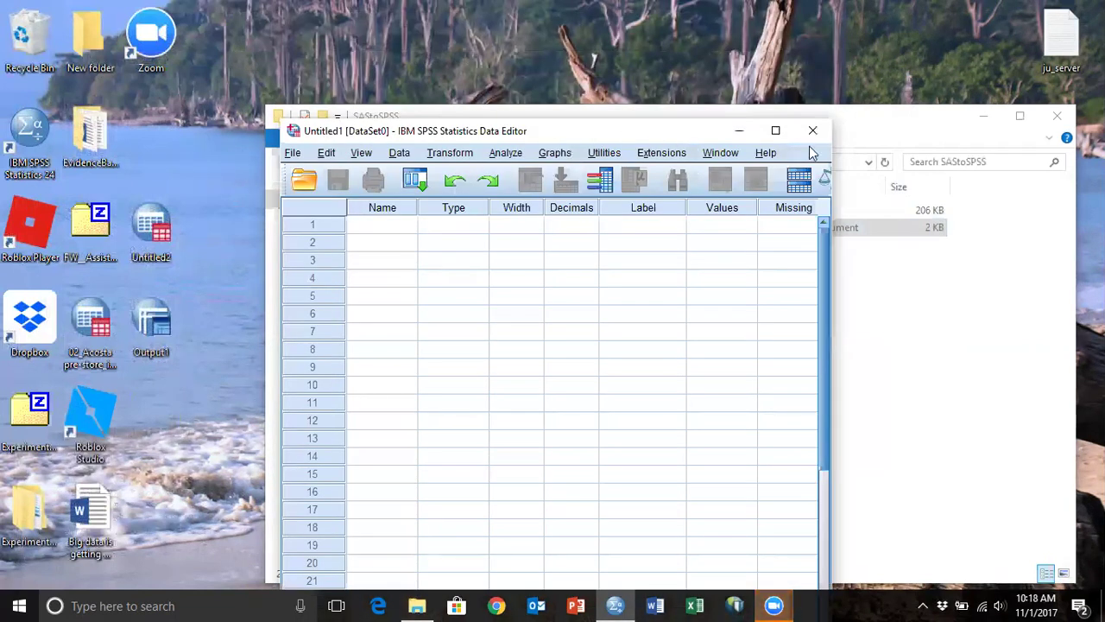
{"action": "left_click", "coordinate": [775, 131]}
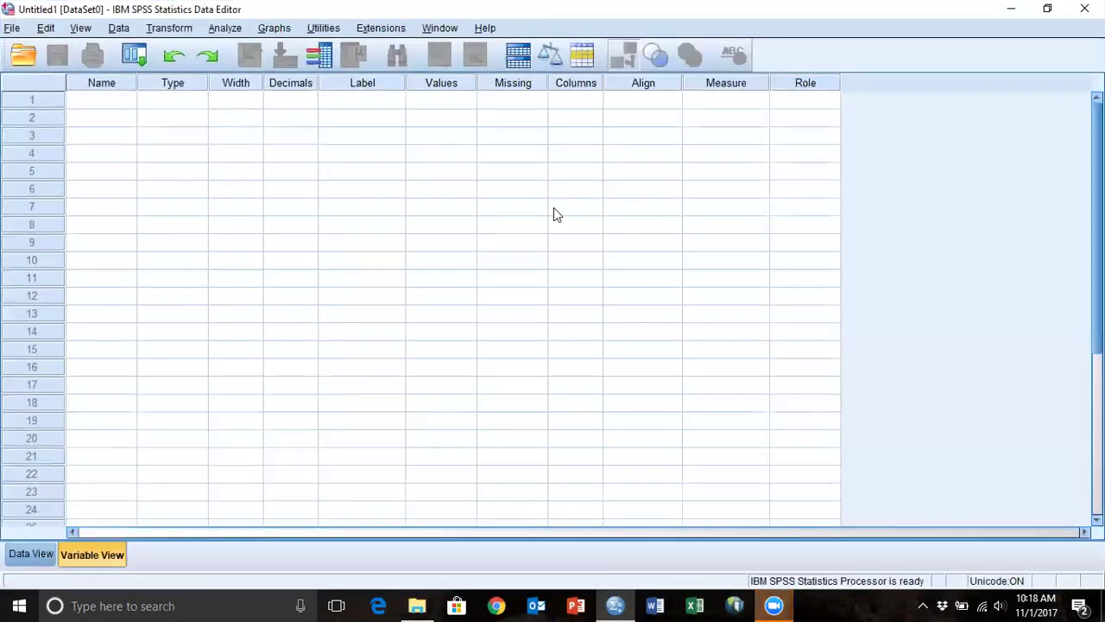
Start a text data import of test_scores.txt from the SAStoSPSS folder on the Desktop.
{"action": "left_click", "coordinate": [12, 27]}
{"action": "mouse_move", "coordinate": [69, 91]}
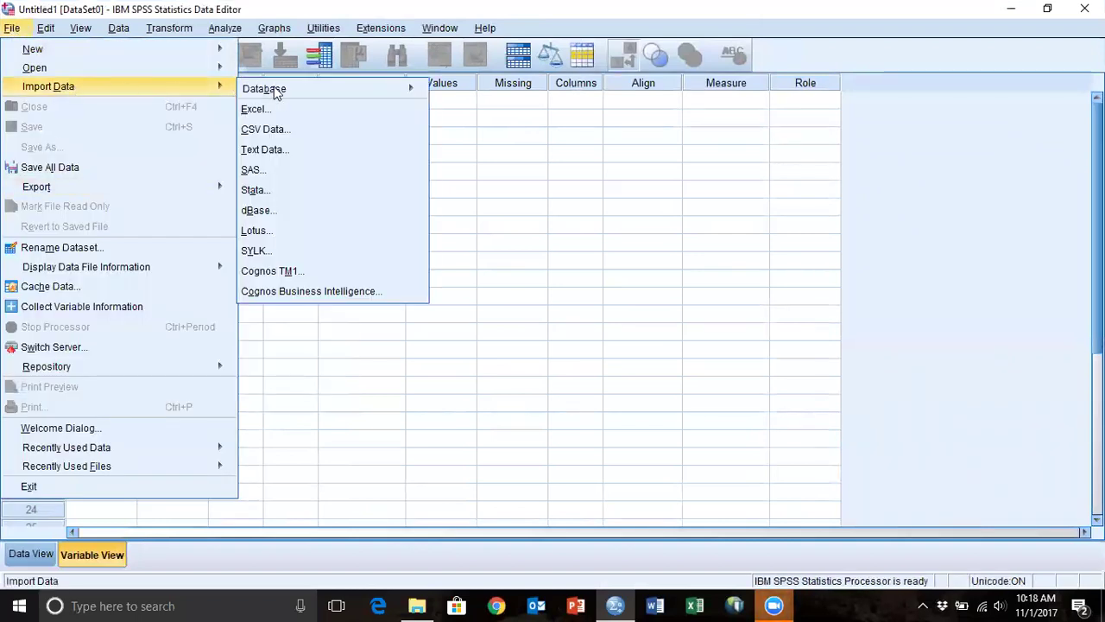
{"action": "left_click", "coordinate": [257, 151]}
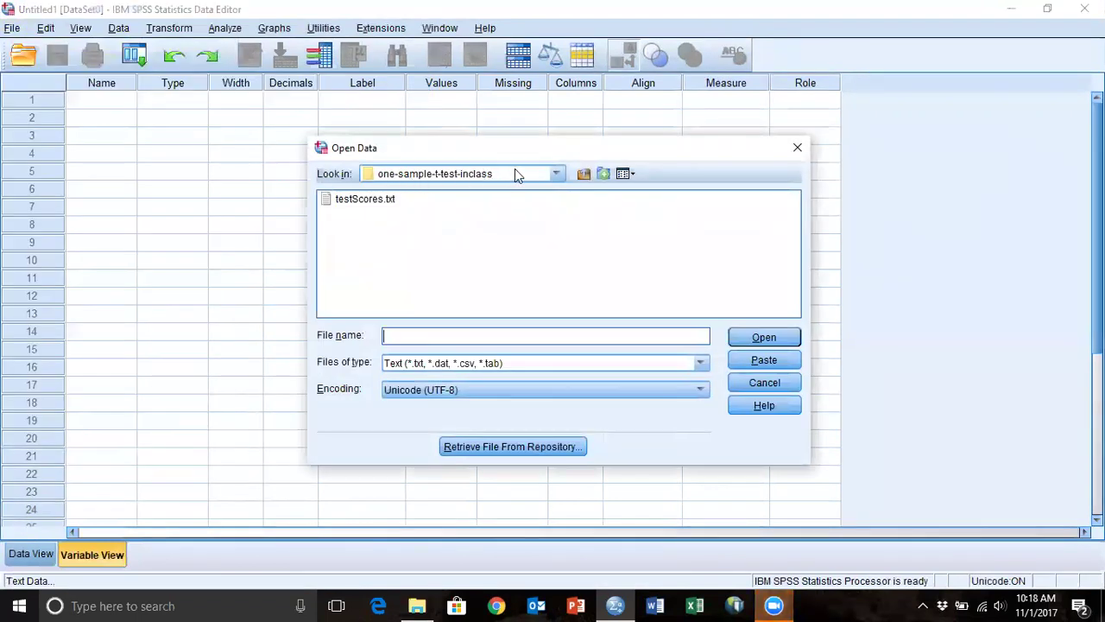
{"action": "left_click", "coordinate": [556, 174]}
{"action": "left_click_drag", "start_coordinate": [559, 269], "coordinate": [557, 200]}
{"action": "left_click", "coordinate": [486, 212]}
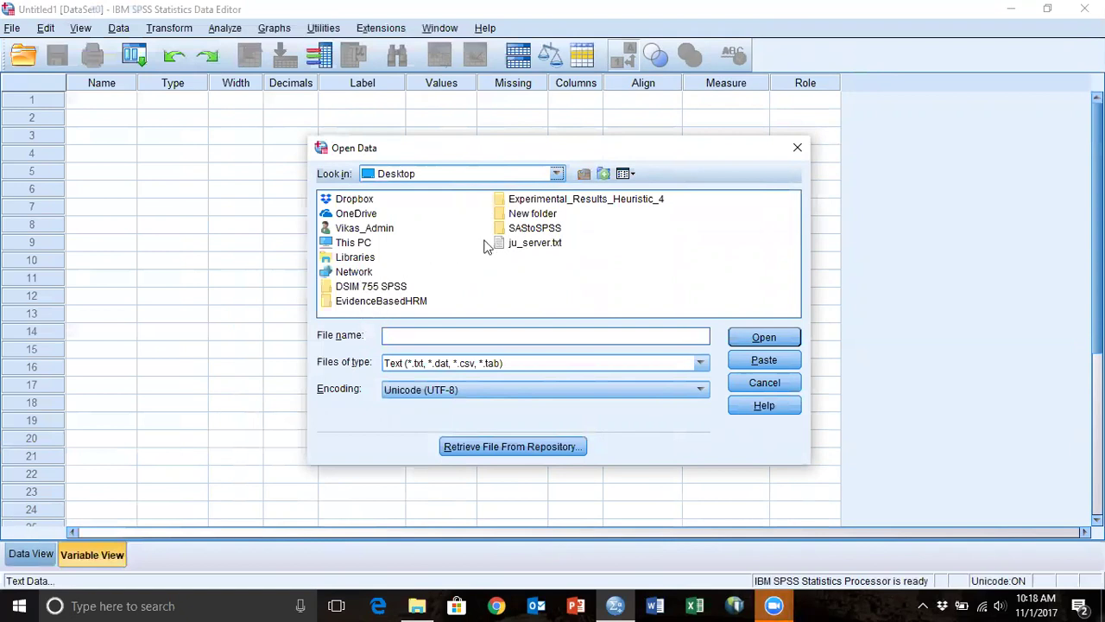
{"action": "left_click", "coordinate": [534, 231]}
{"action": "double_click", "coordinate": [534, 229]}
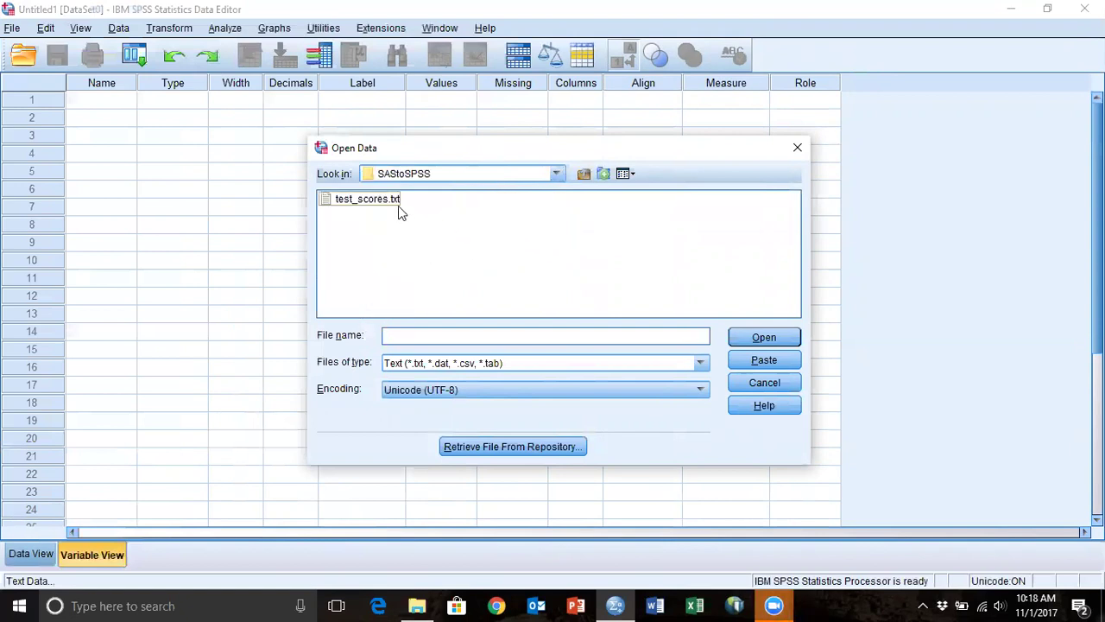
{"action": "double_click", "coordinate": [378, 199]}
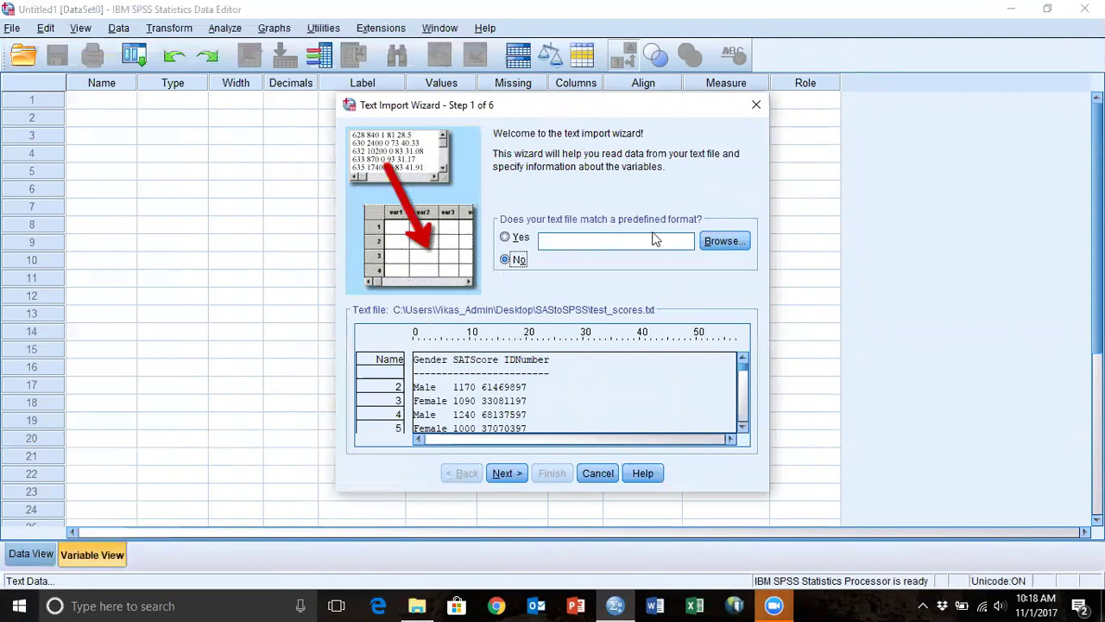
Accept no predefined format, delimited variables with names on line 1, period decimals, and all cases starting from line 2.
{"action": "left_click", "coordinate": [510, 475]}
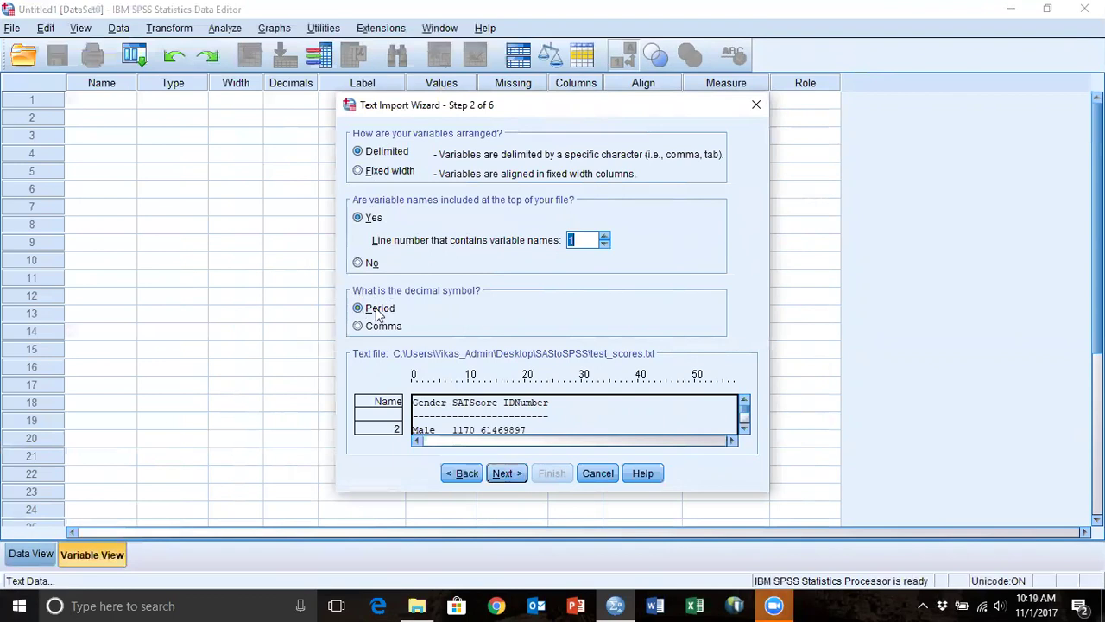
{"action": "left_click", "coordinate": [503, 473]}
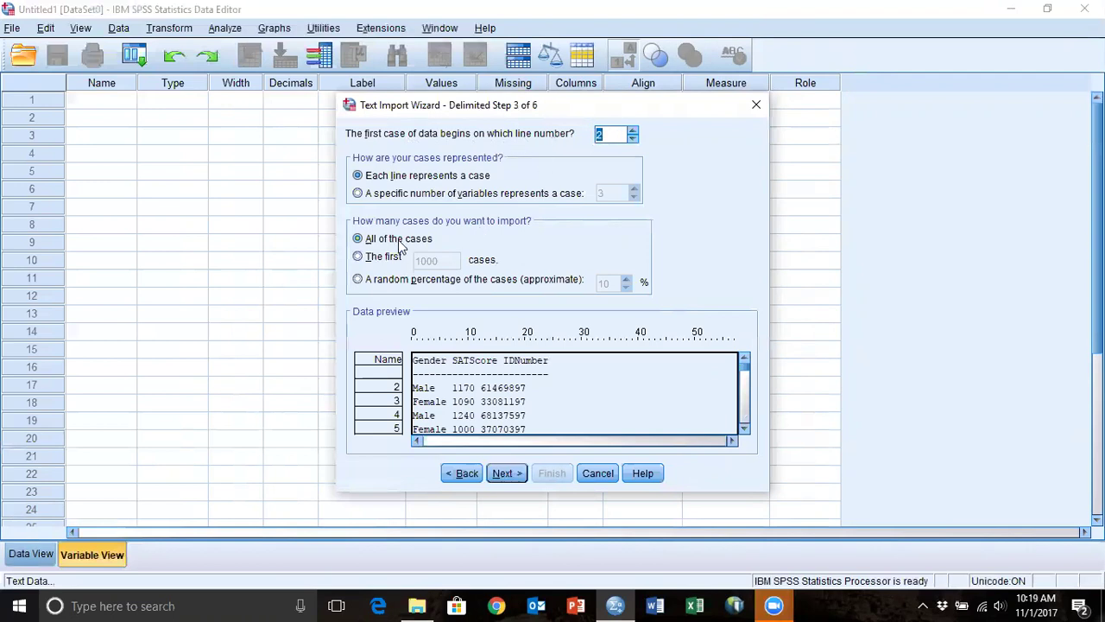
{"action": "left_click", "coordinate": [508, 473]}
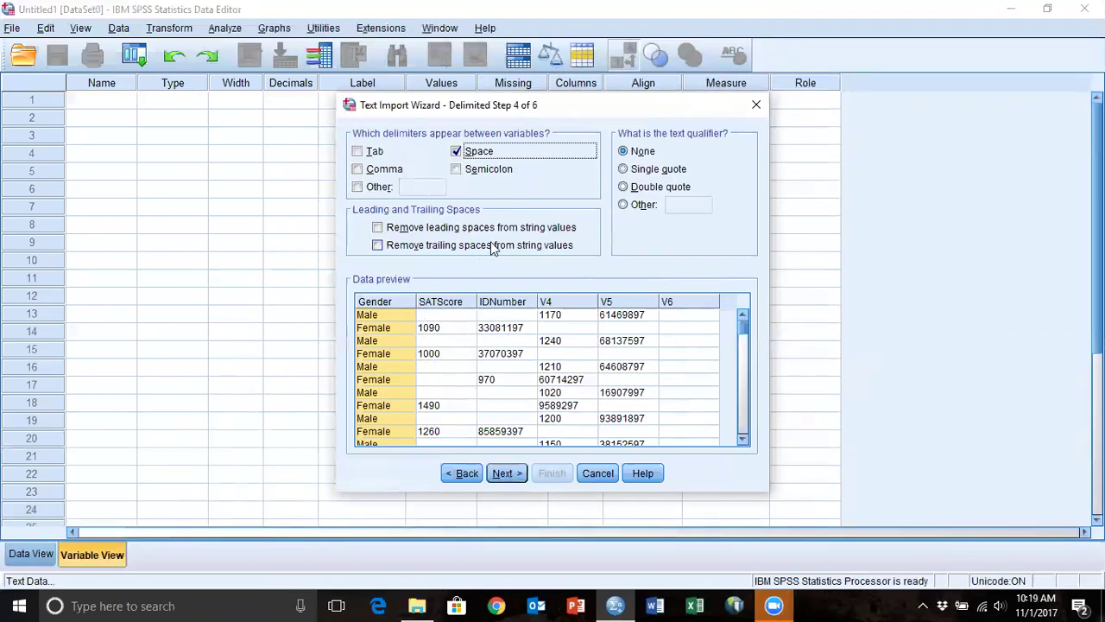
Remove leading and trailing spaces from string values with Space as delimiter, and accept the automatic variable formats.
{"action": "left_click", "coordinate": [378, 227]}
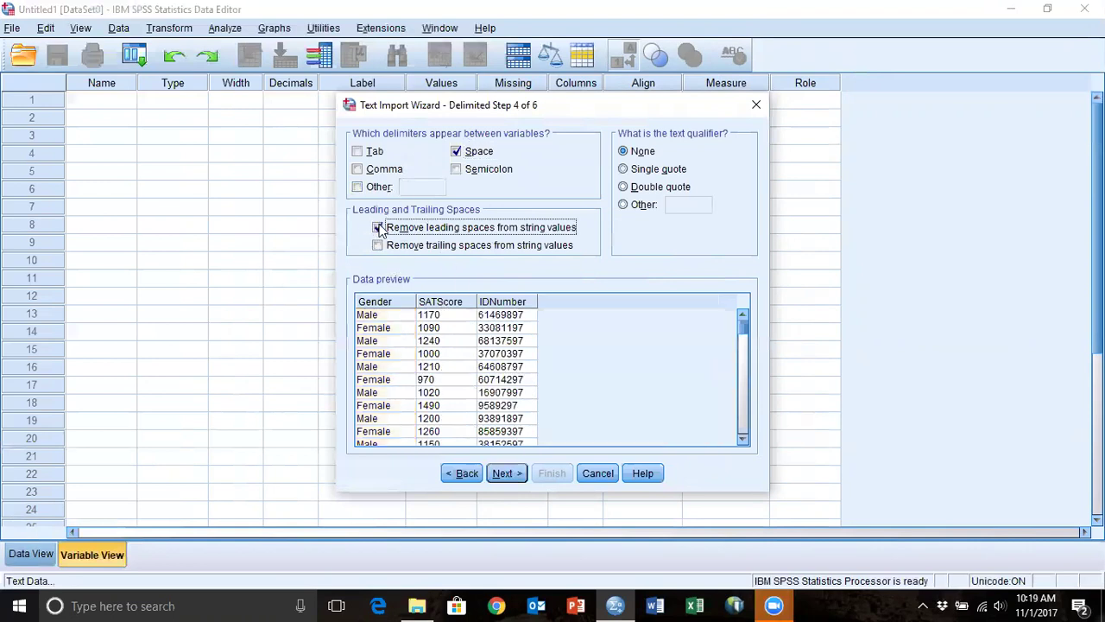
{"action": "left_click", "coordinate": [378, 245]}
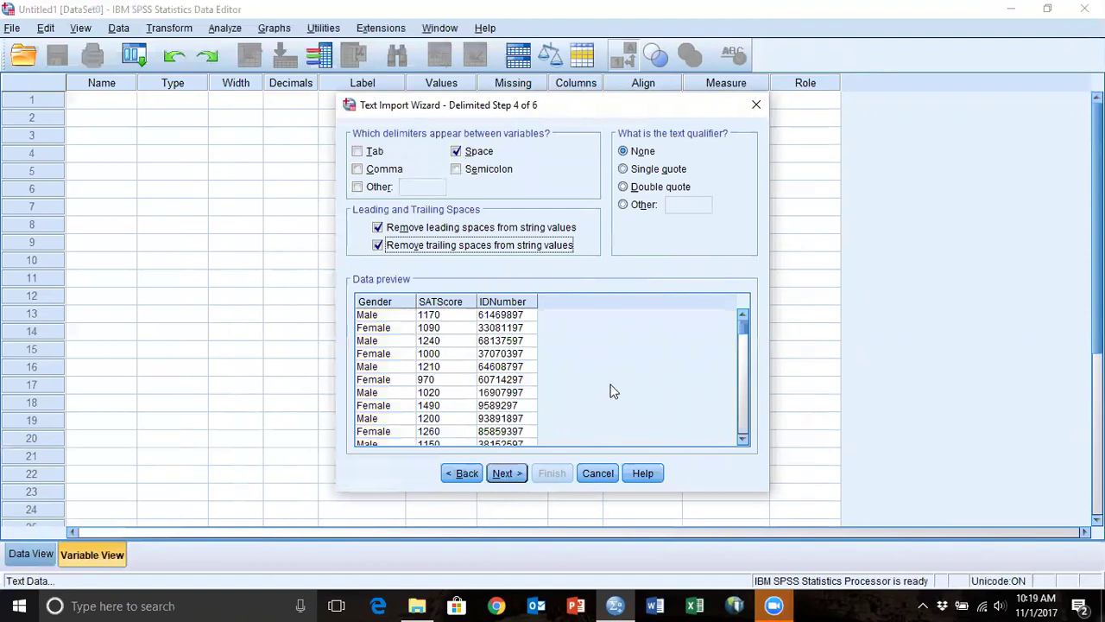
{"action": "left_click", "coordinate": [515, 477]}
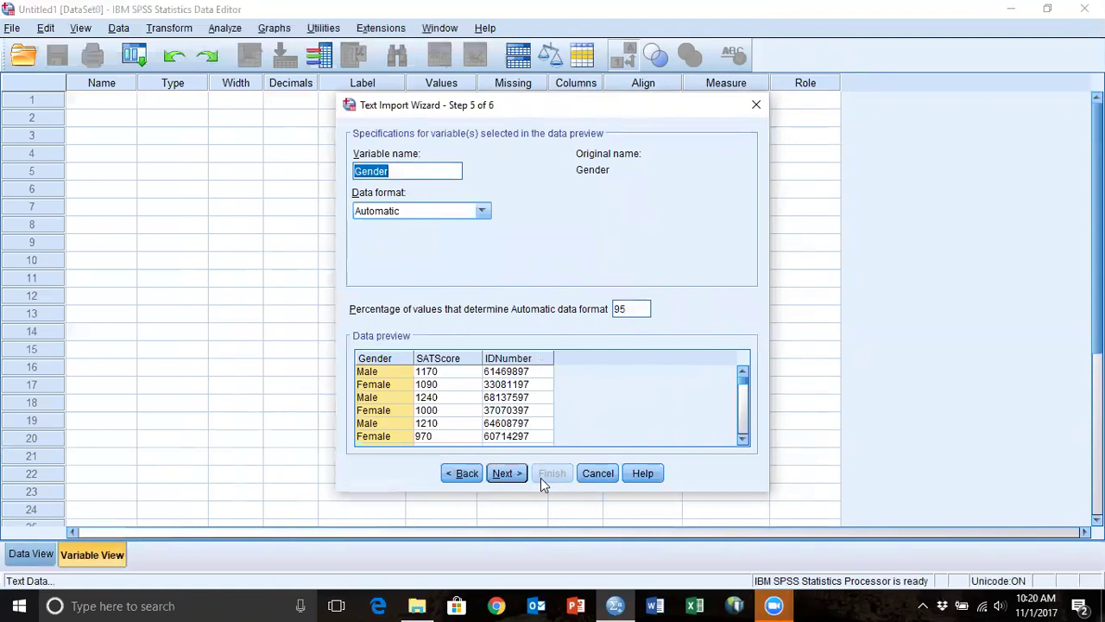
{"action": "left_click", "coordinate": [505, 475]}
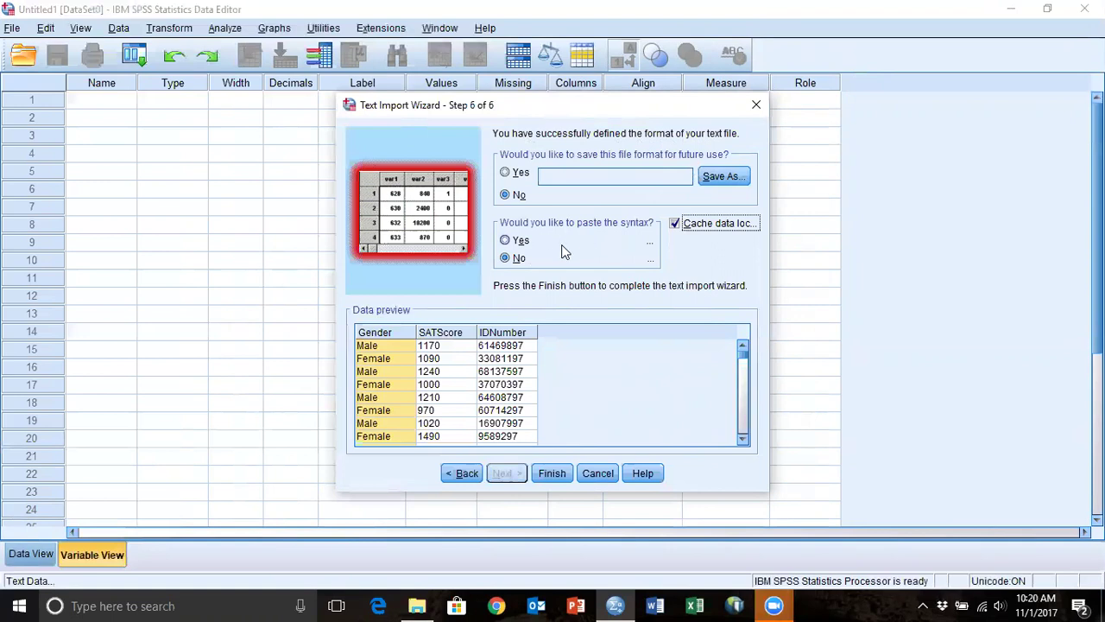
Go back to the variable arrangement settings and try to import the file as Fixed width.
{"action": "left_click", "coordinate": [472, 477]}
{"action": "left_click", "coordinate": [472, 477]}
{"action": "left_click", "coordinate": [472, 478]}
{"action": "left_click", "coordinate": [471, 478]}
{"action": "left_click", "coordinate": [471, 478]}
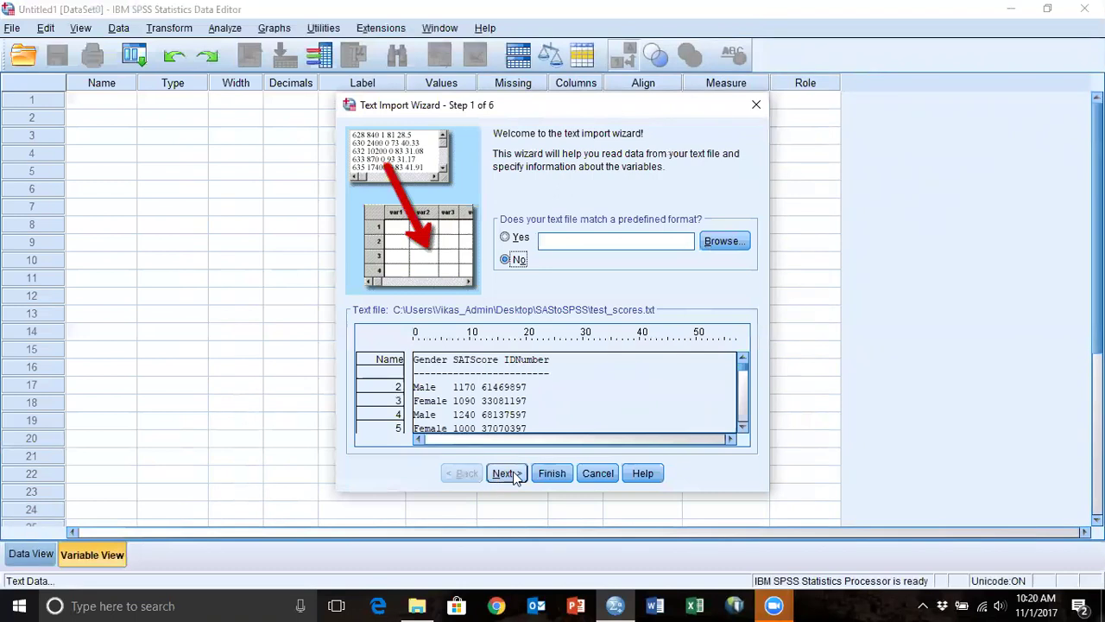
{"action": "left_click", "coordinate": [506, 473]}
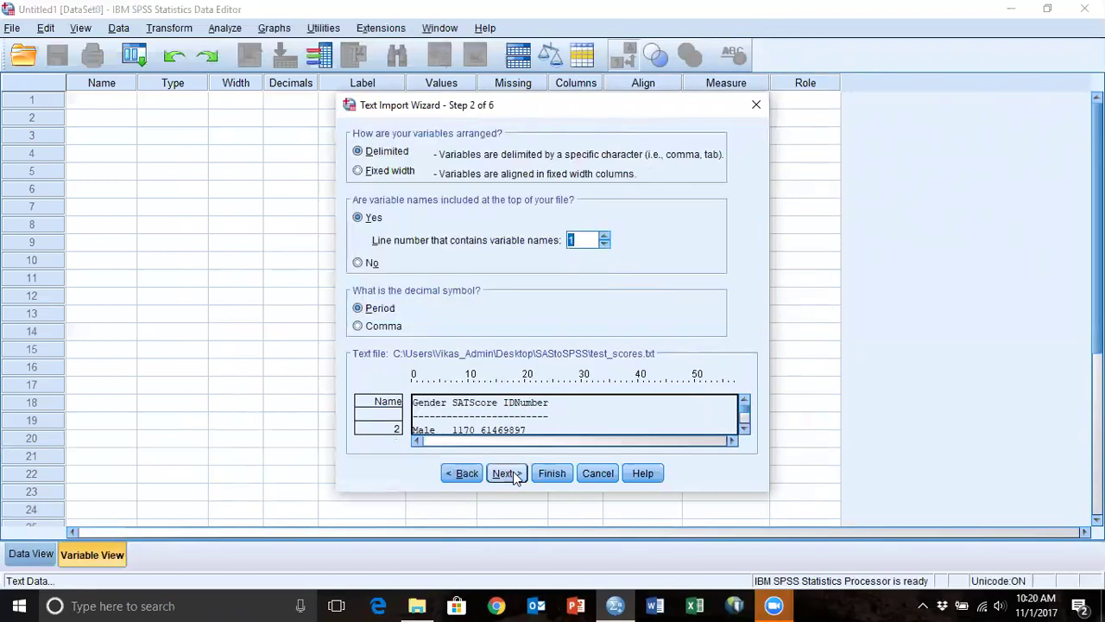
{"action": "left_click", "coordinate": [357, 172]}
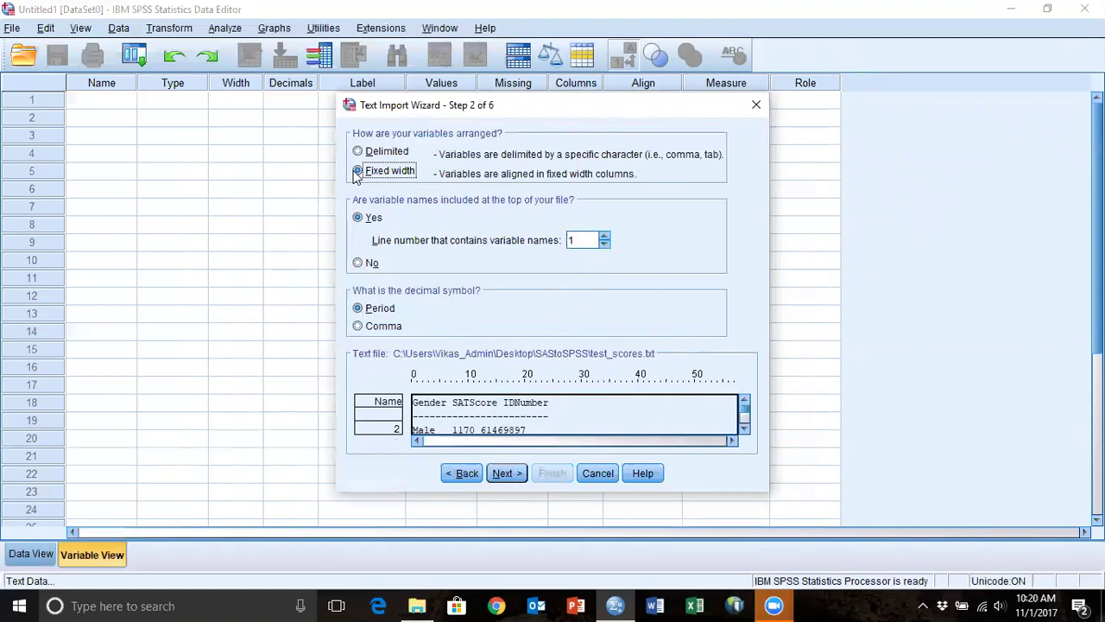
{"action": "left_click", "coordinate": [508, 473]}
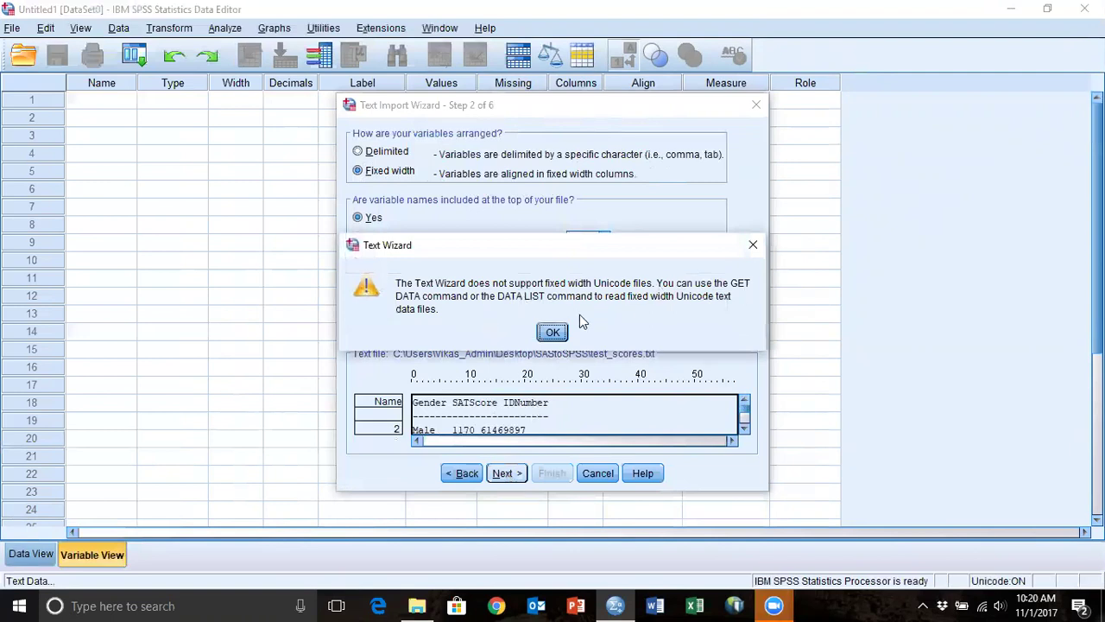
{"action": "left_click", "coordinate": [553, 332]}
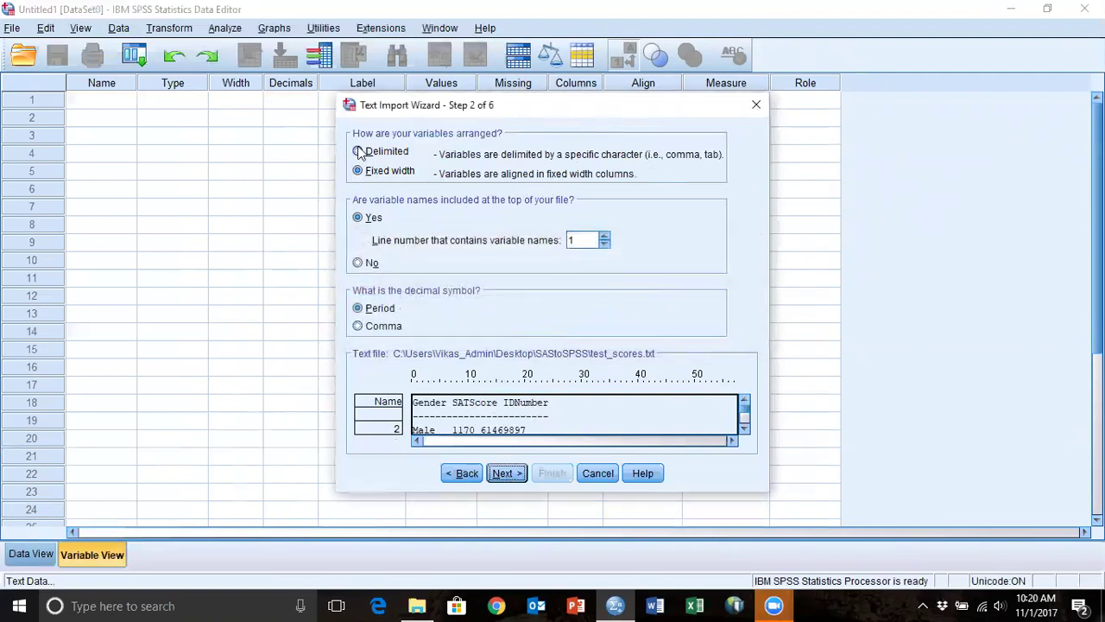
{"action": "left_click", "coordinate": [506, 474]}
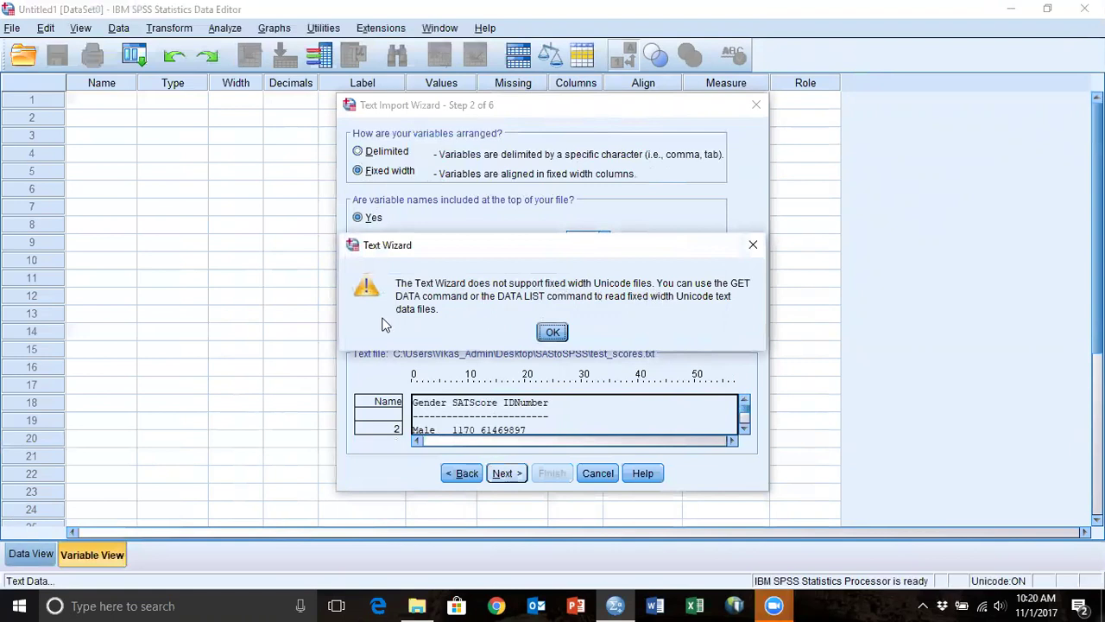
{"action": "left_click", "coordinate": [547, 334]}
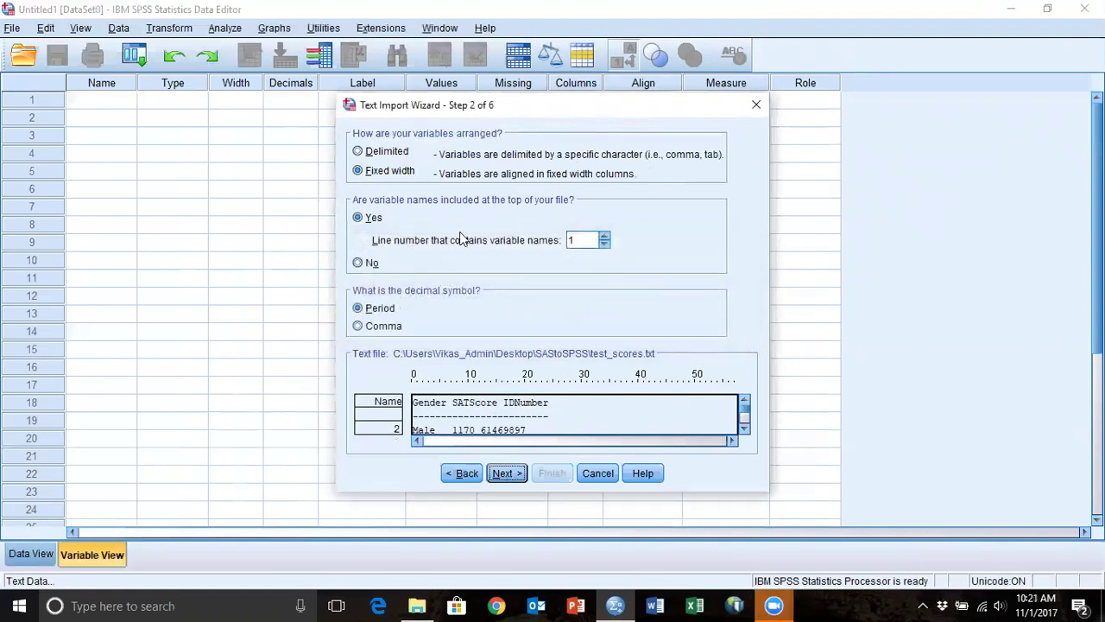
Set the variable arrangement to Delimited, keep the remaining import settings, finish the import and maximize the new dataset window.
{"action": "left_click", "coordinate": [358, 152]}
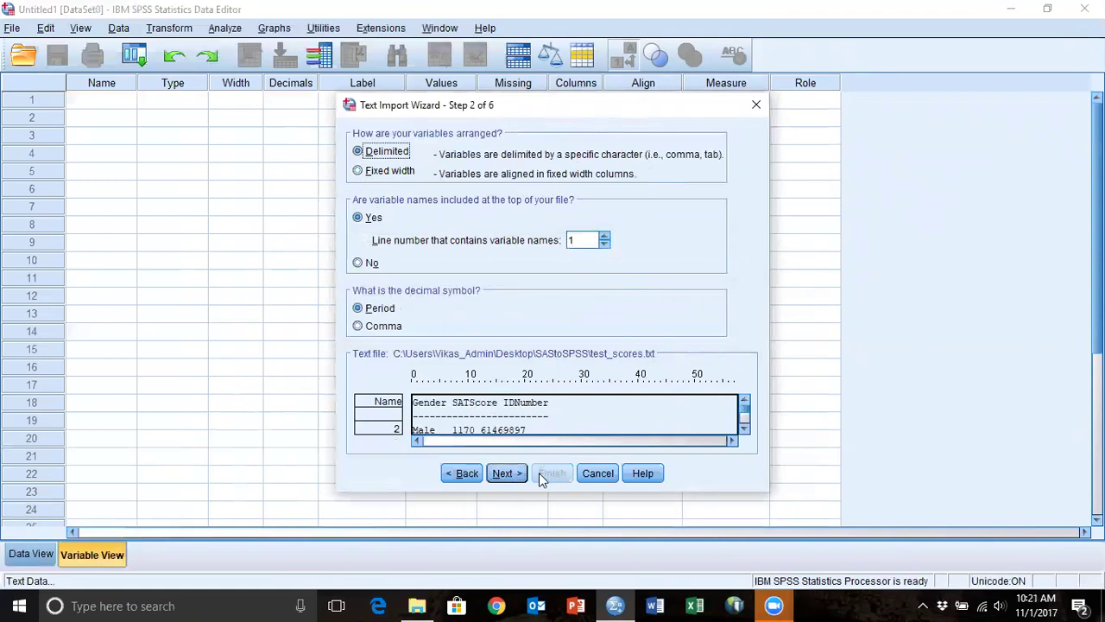
{"action": "left_click", "coordinate": [512, 478]}
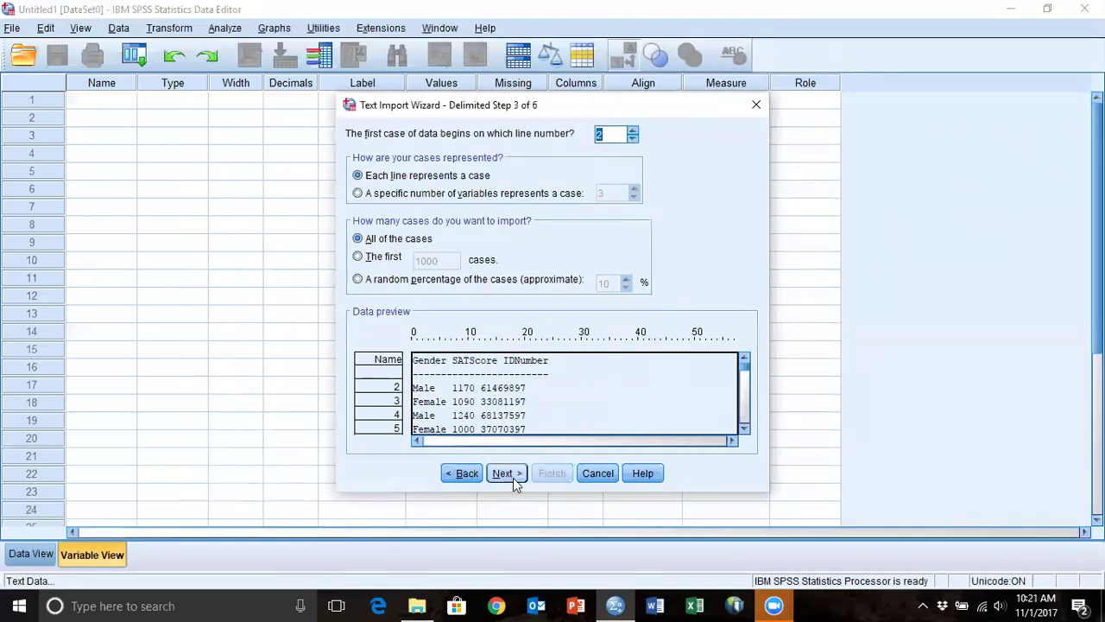
{"action": "left_click", "coordinate": [509, 477]}
{"action": "left_click", "coordinate": [508, 475]}
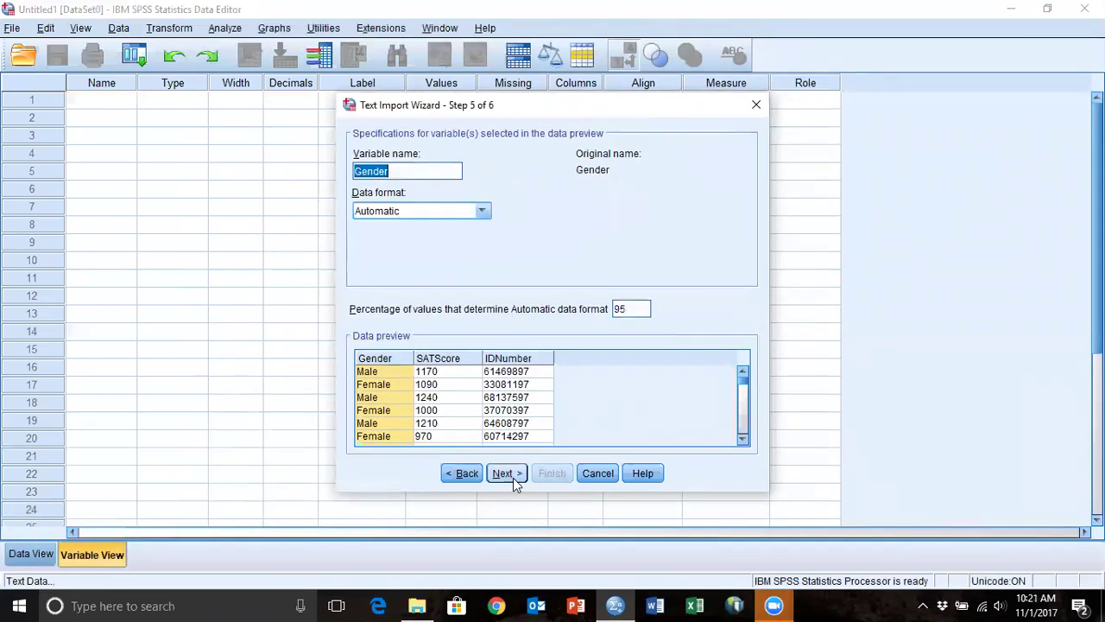
{"action": "left_click", "coordinate": [510, 478]}
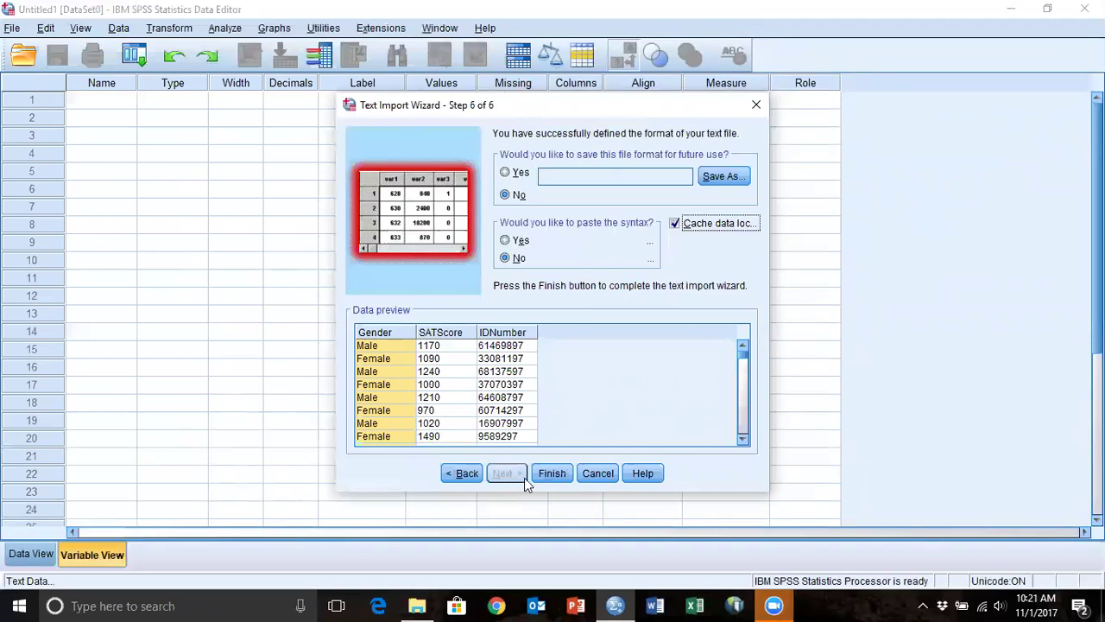
{"action": "left_click", "coordinate": [549, 475]}
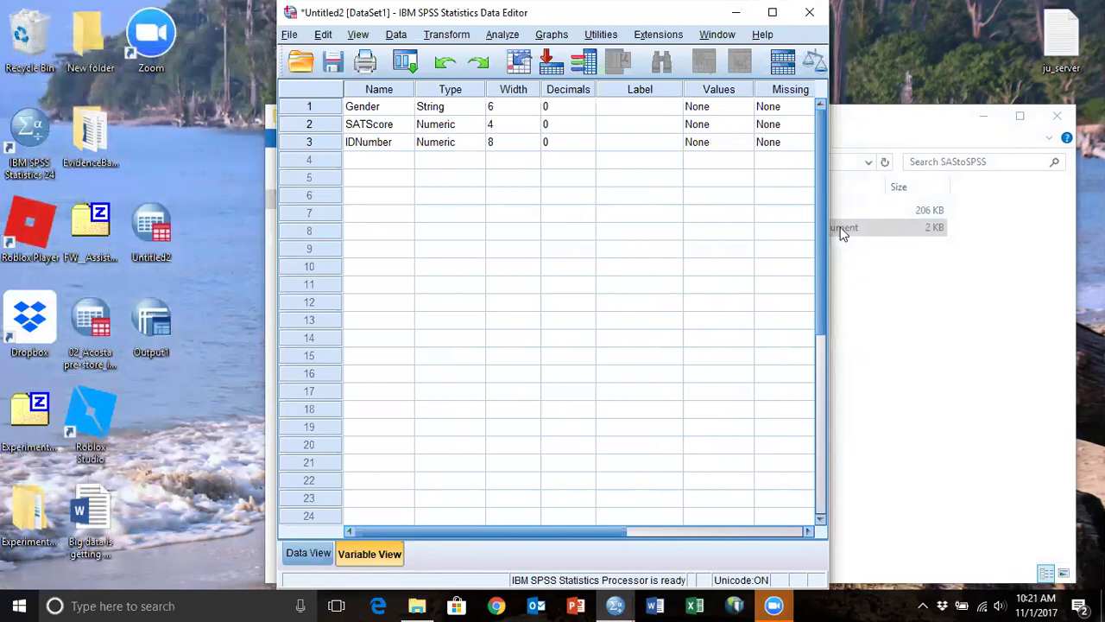
{"action": "left_click", "coordinate": [772, 12]}
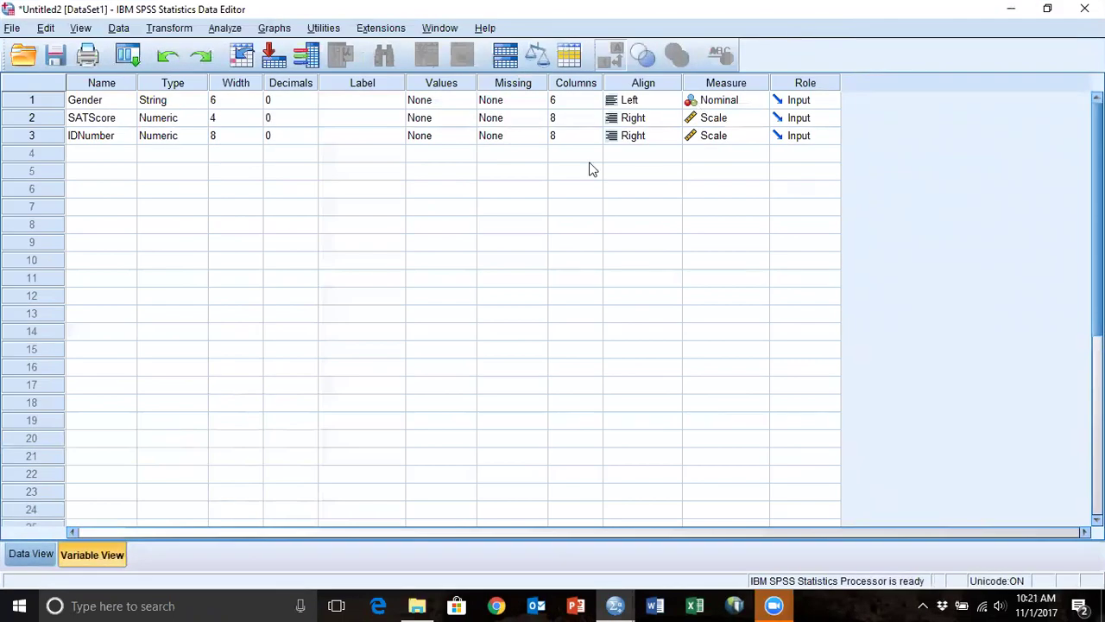
Check the installed IBM SPSS Statistics version in the program's About information and close it.
{"action": "left_click", "coordinate": [486, 31]}
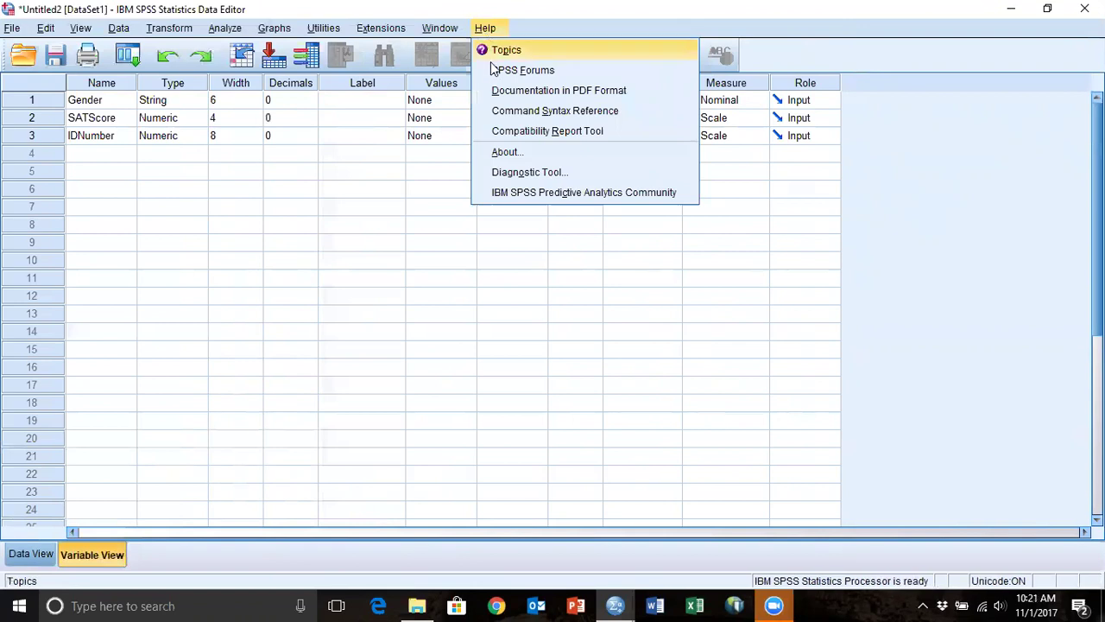
{"action": "left_click", "coordinate": [508, 152]}
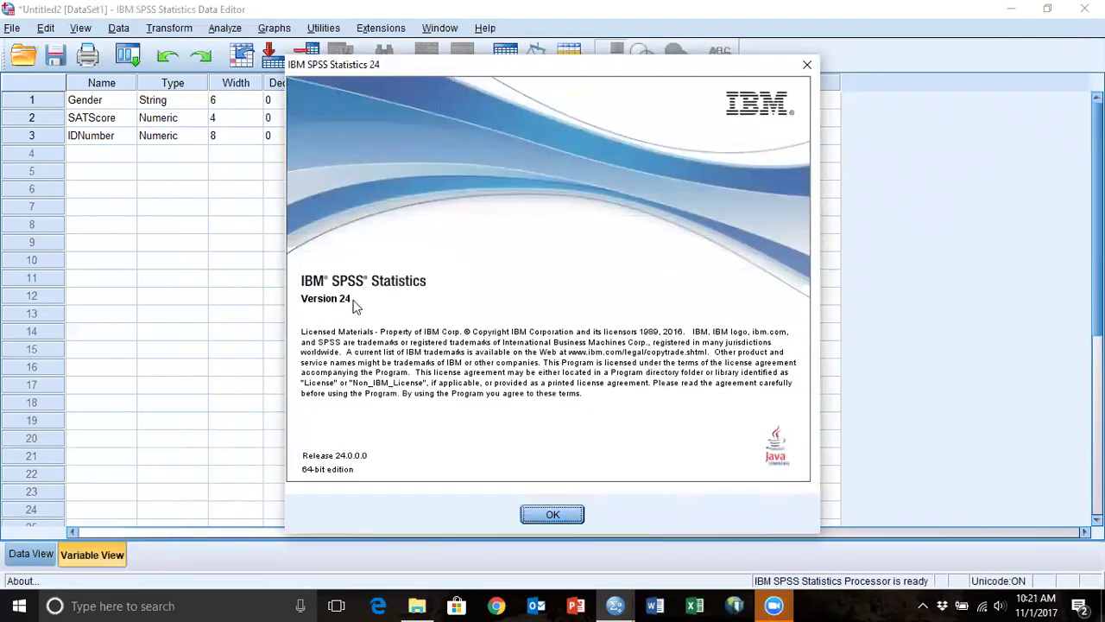
{"action": "left_click", "coordinate": [548, 513]}
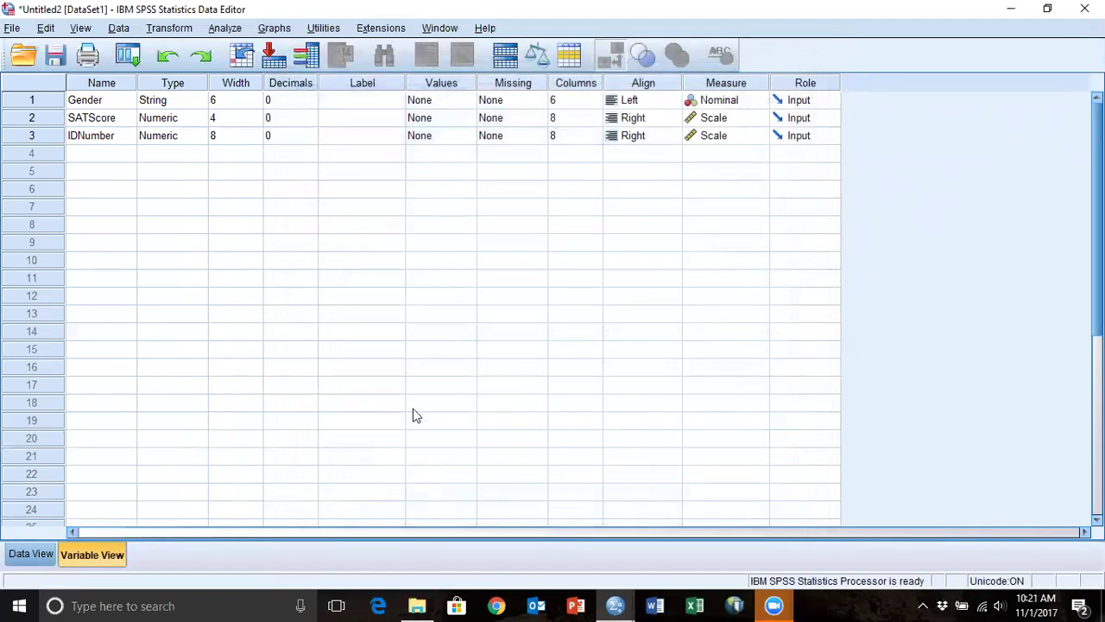
Review the imported case rows and the definitions of Gender, SATScore and IDNumber, ending on the data rows.
{"action": "left_click", "coordinate": [35, 557]}
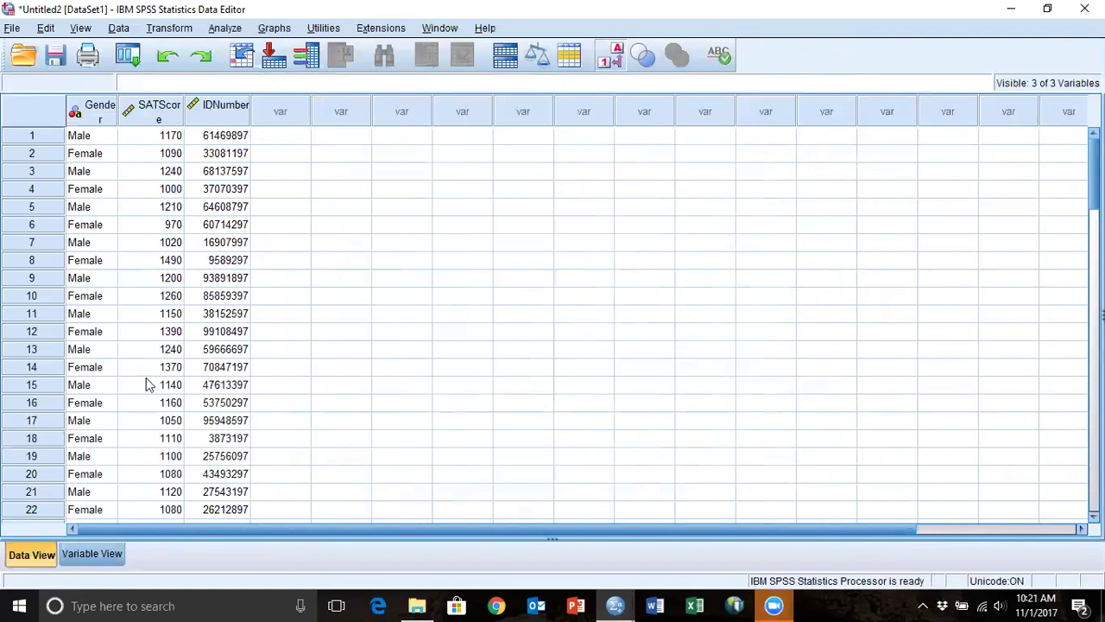
{"action": "left_click", "coordinate": [92, 553]}
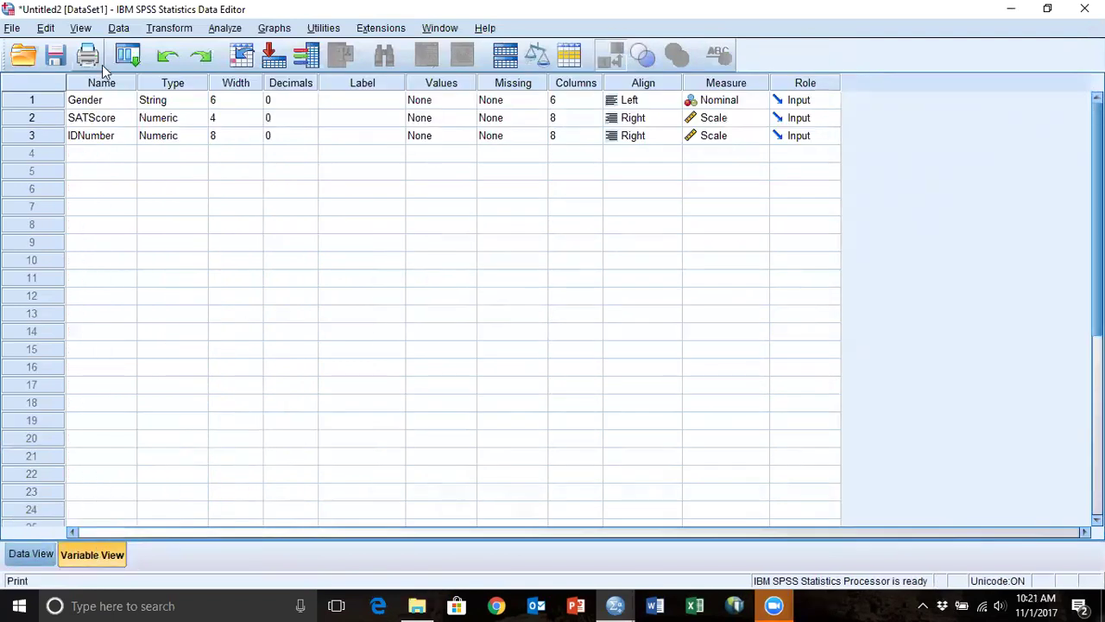
{"action": "left_click", "coordinate": [39, 557]}
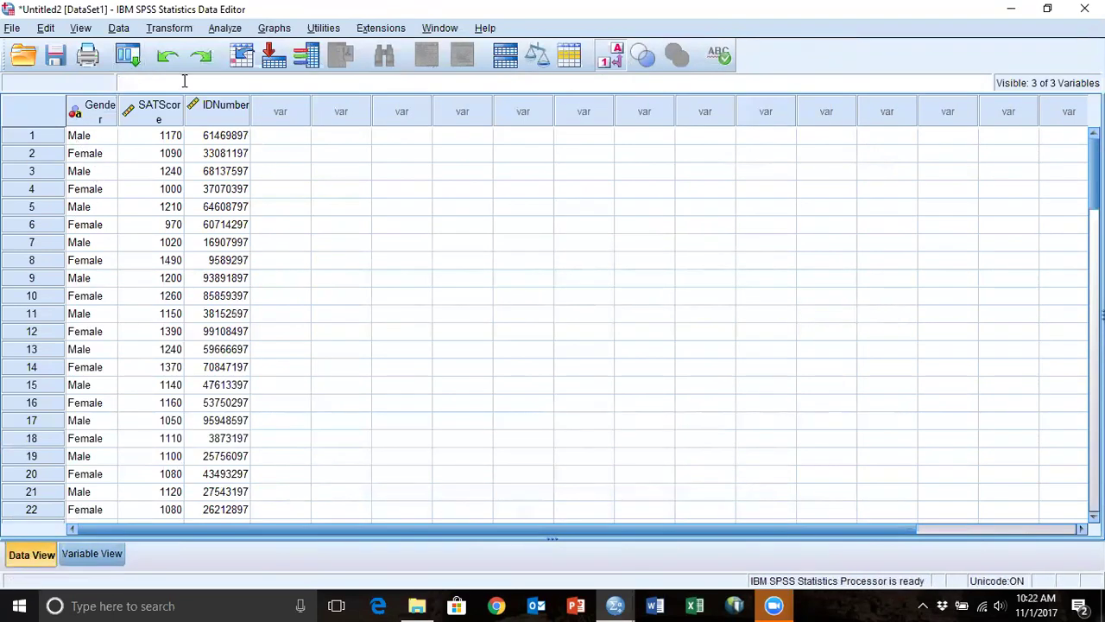
Start a recode into different variables for Gender and name the output variable Gender_New.
{"action": "left_click", "coordinate": [164, 28]}
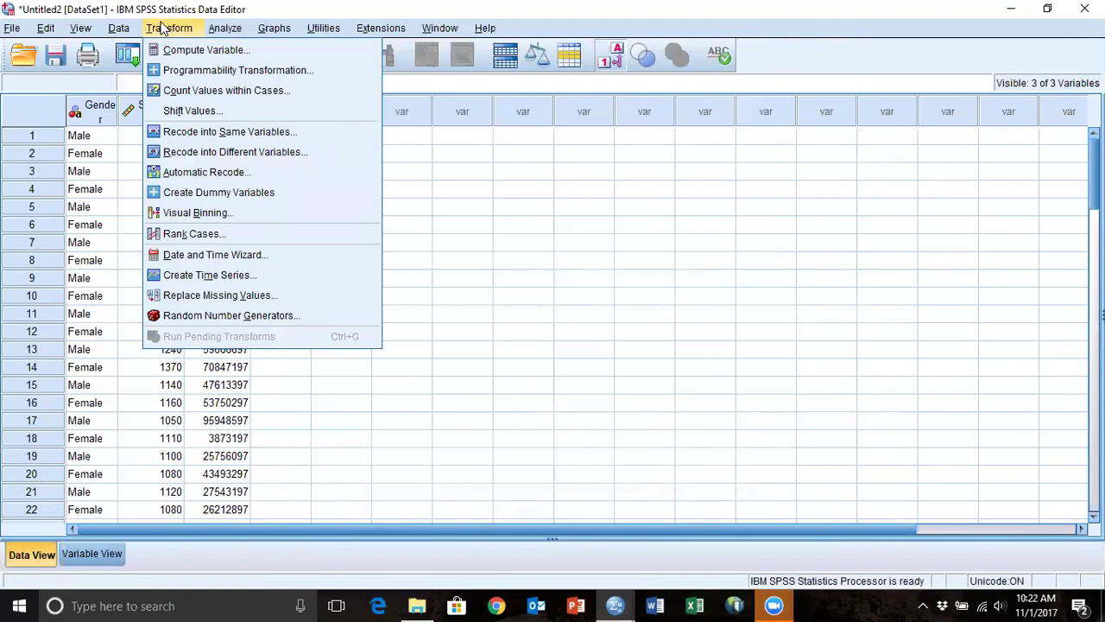
{"action": "left_click", "coordinate": [200, 154]}
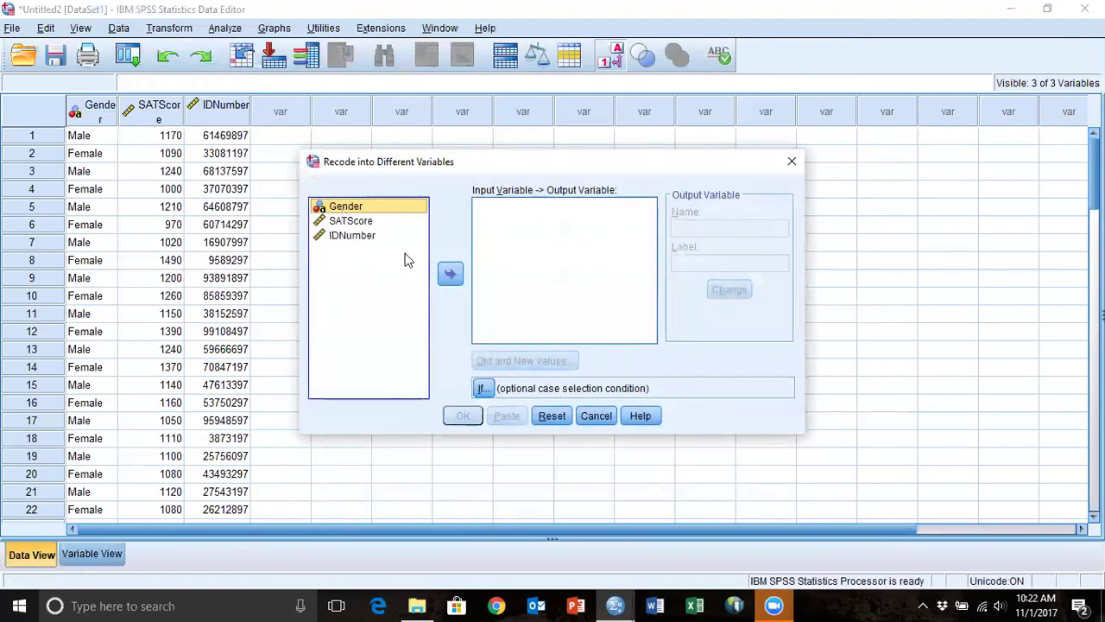
{"action": "left_click", "coordinate": [451, 276]}
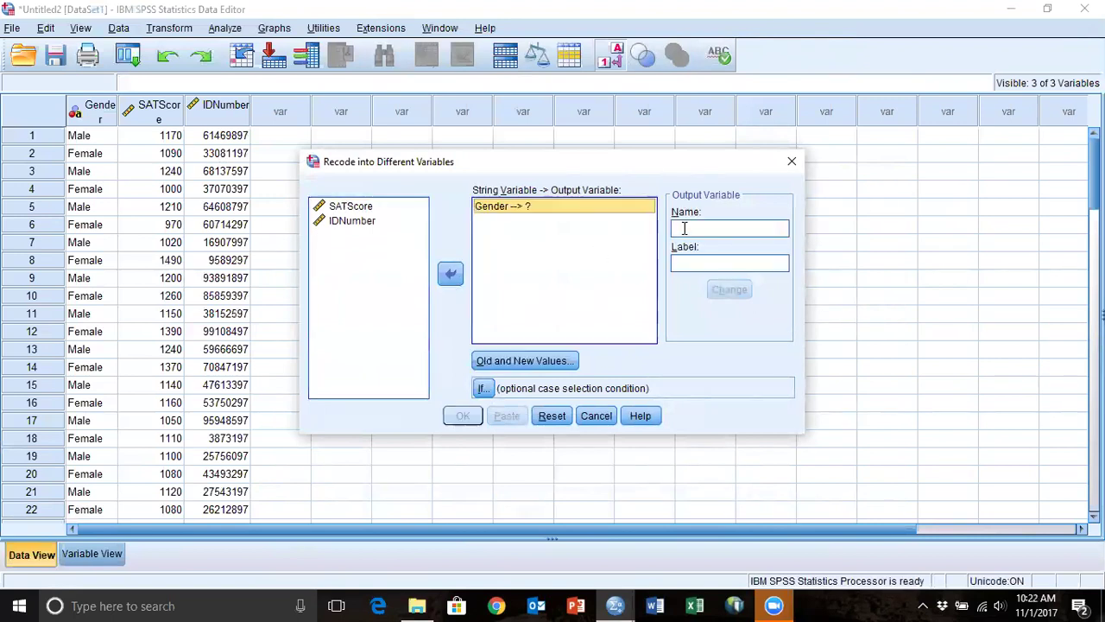
{"action": "type", "text": "Ge"}
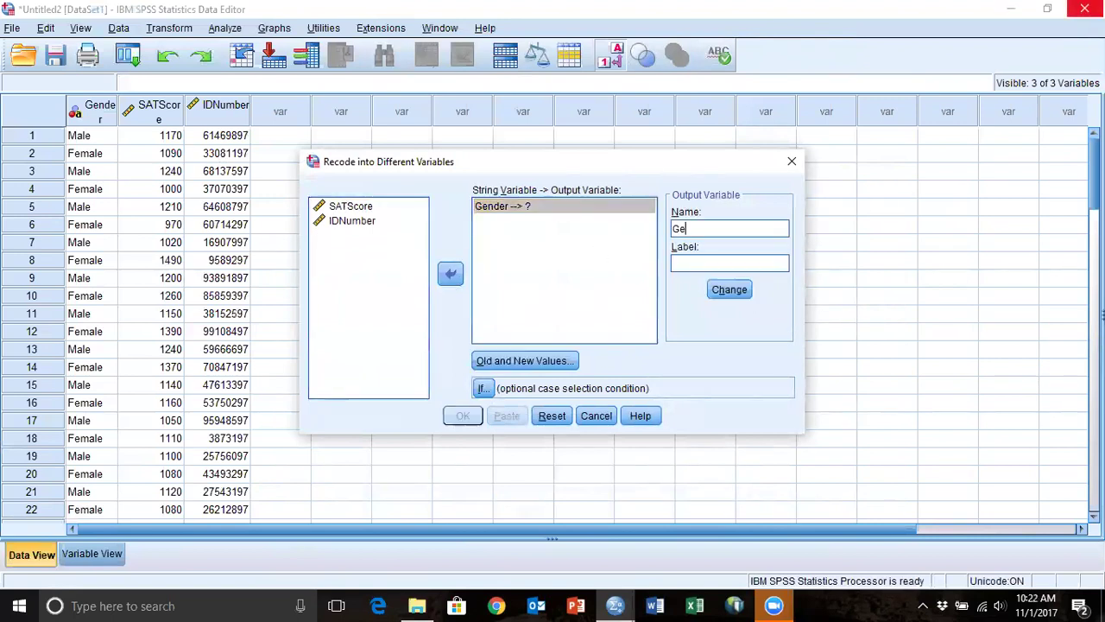
{"action": "type", "text": "nder_New"}
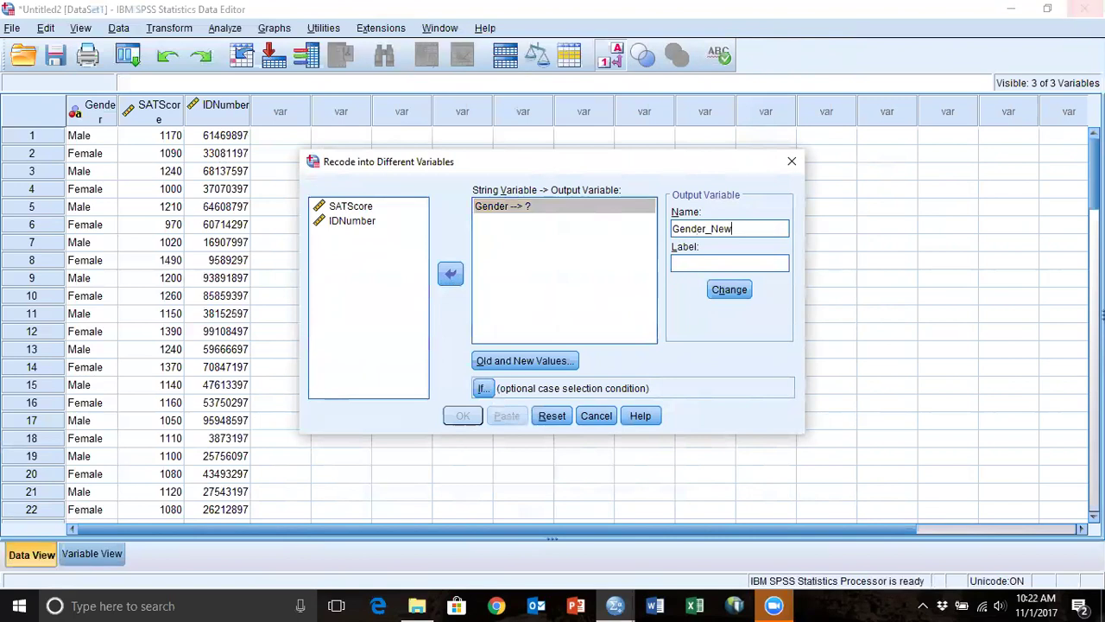
{"action": "left_click", "coordinate": [739, 292]}
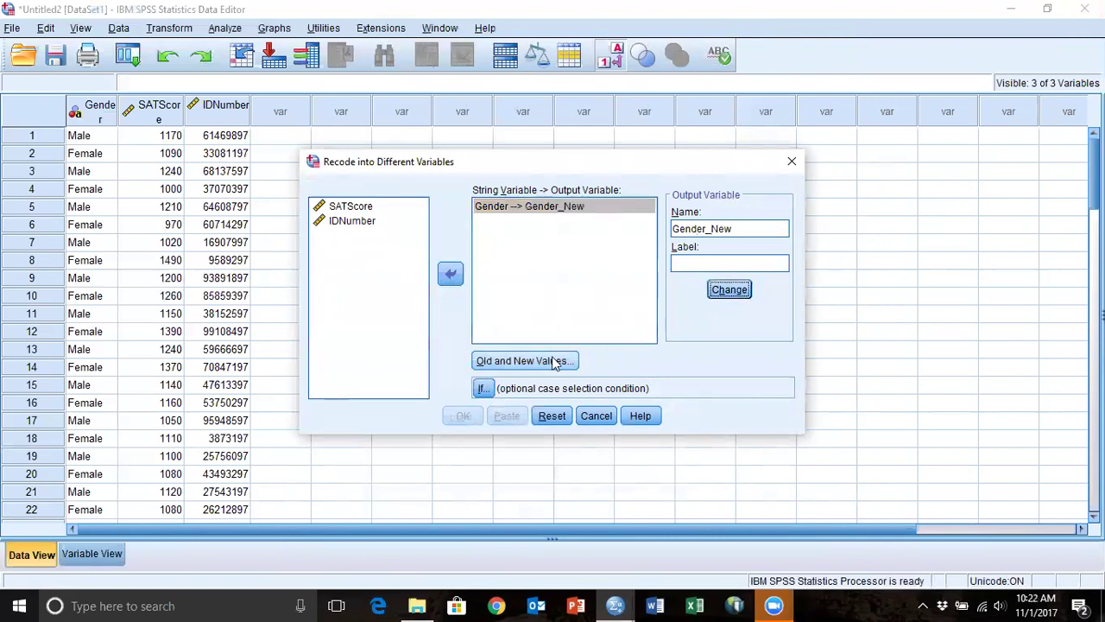
Define the recode rule that converts the old value Female to the new value 0.
{"action": "left_click", "coordinate": [525, 360]}
{"action": "left_click", "coordinate": [321, 200]}
{"action": "type", "text": "F"}
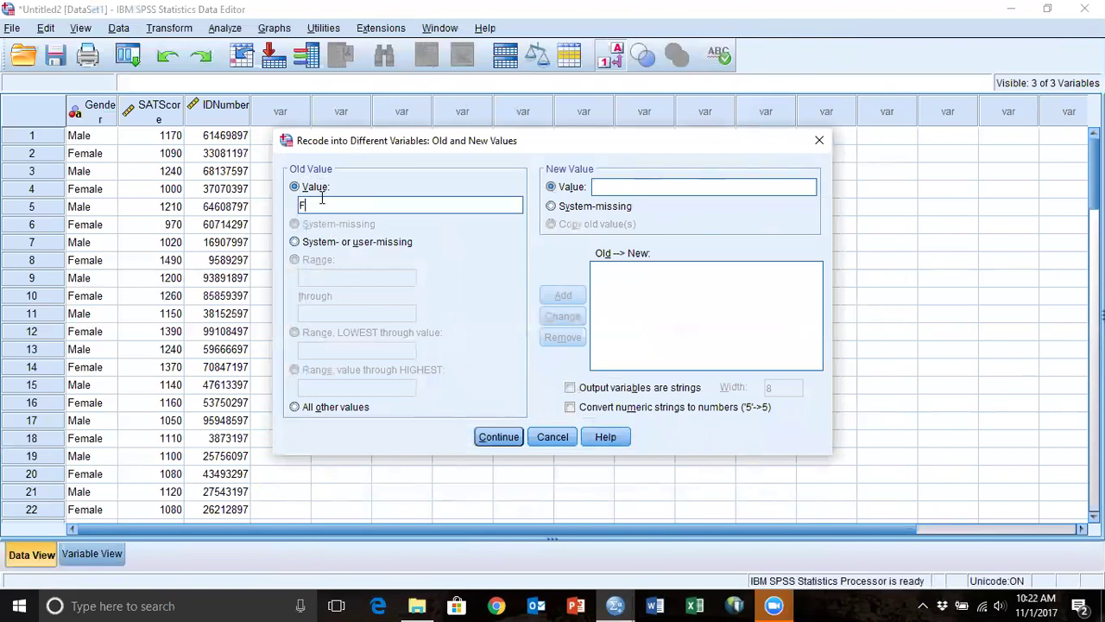
{"action": "type", "text": "emale"}
{"action": "key", "text": "Tab"}
{"action": "type", "text": "0"}
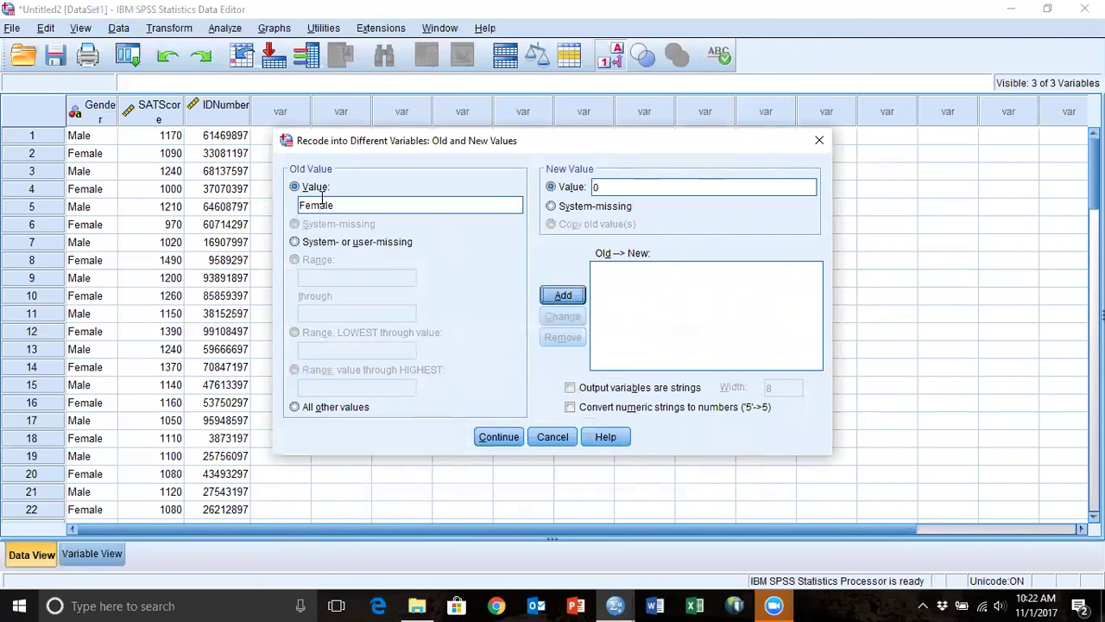
{"action": "key", "text": "Return"}
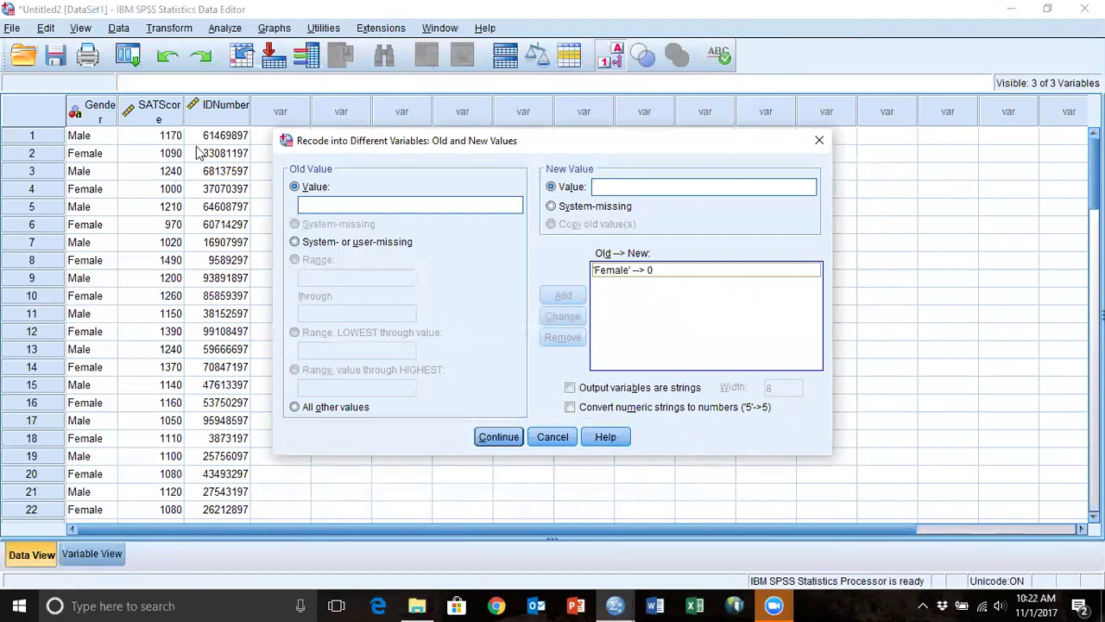
Add the recode rule from Male to 1, run the recode and return to the data editor window.
{"action": "left_click", "coordinate": [358, 205]}
{"action": "type", "text": "Male"}
{"action": "key", "text": "Tab"}
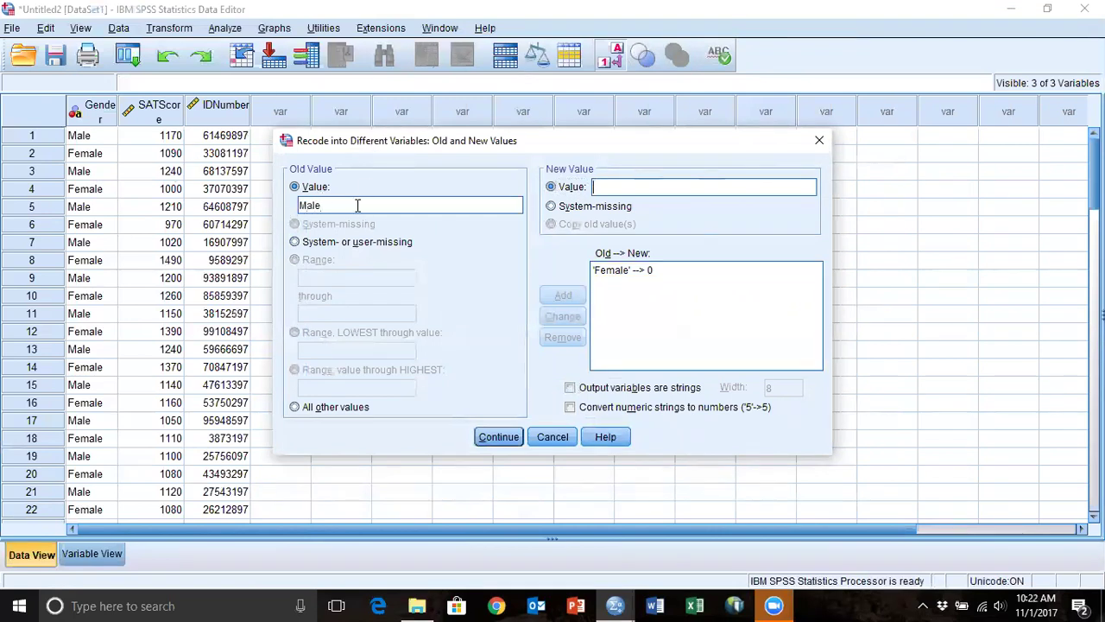
{"action": "type", "text": "1"}
{"action": "left_click", "coordinate": [570, 292]}
{"action": "left_click", "coordinate": [499, 436]}
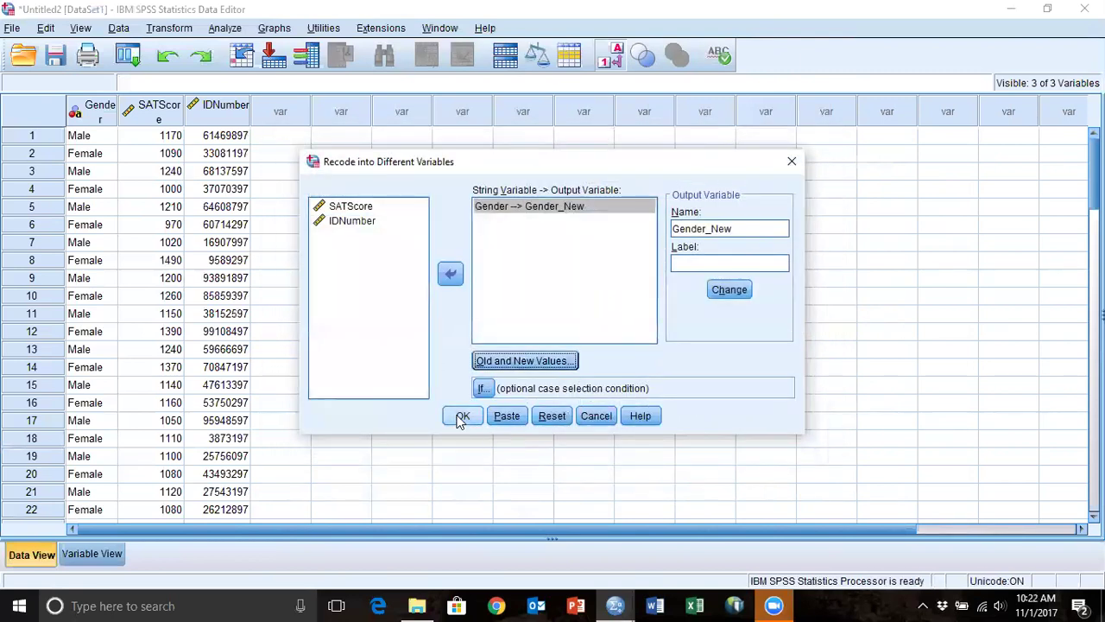
{"action": "left_click", "coordinate": [462, 417]}
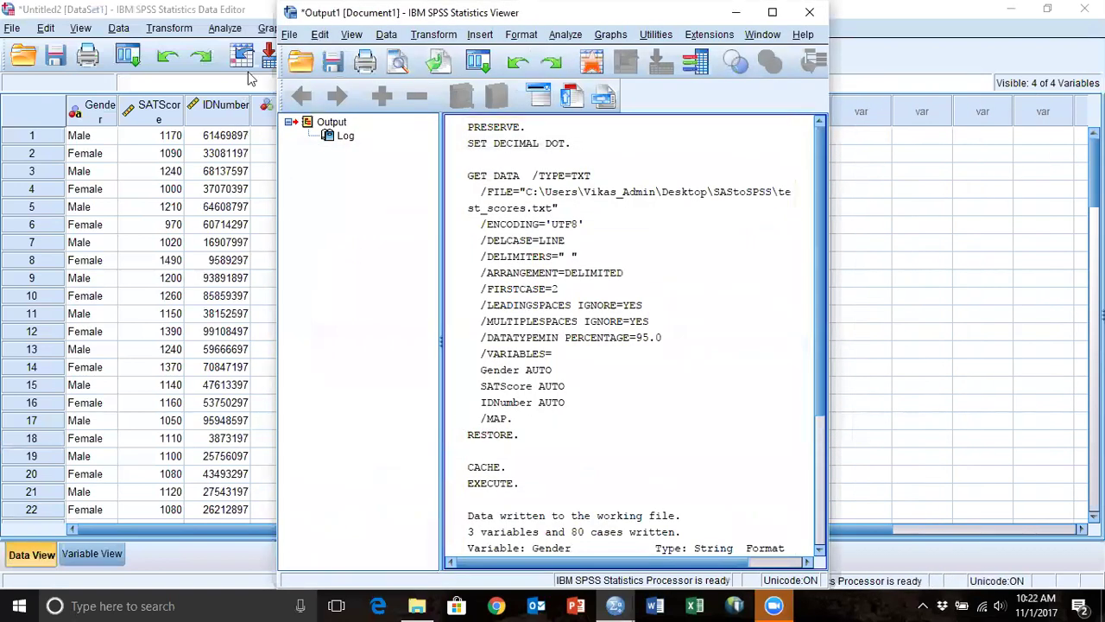
{"action": "left_click", "coordinate": [222, 13]}
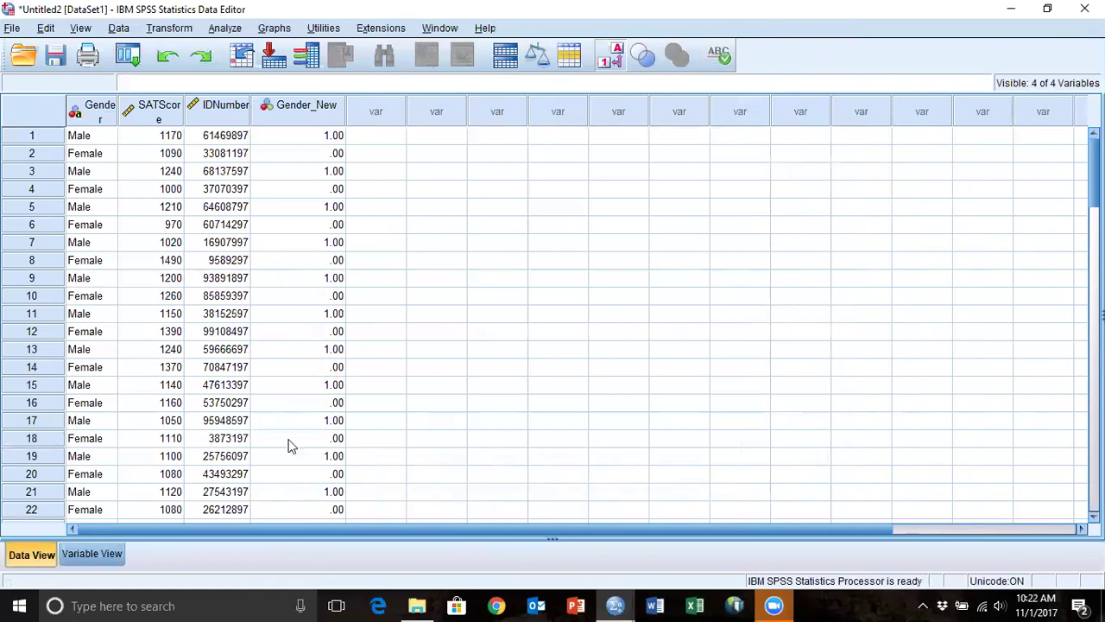
Set the number of decimals of the Gender_New variable to 0.
{"action": "left_click", "coordinate": [117, 554]}
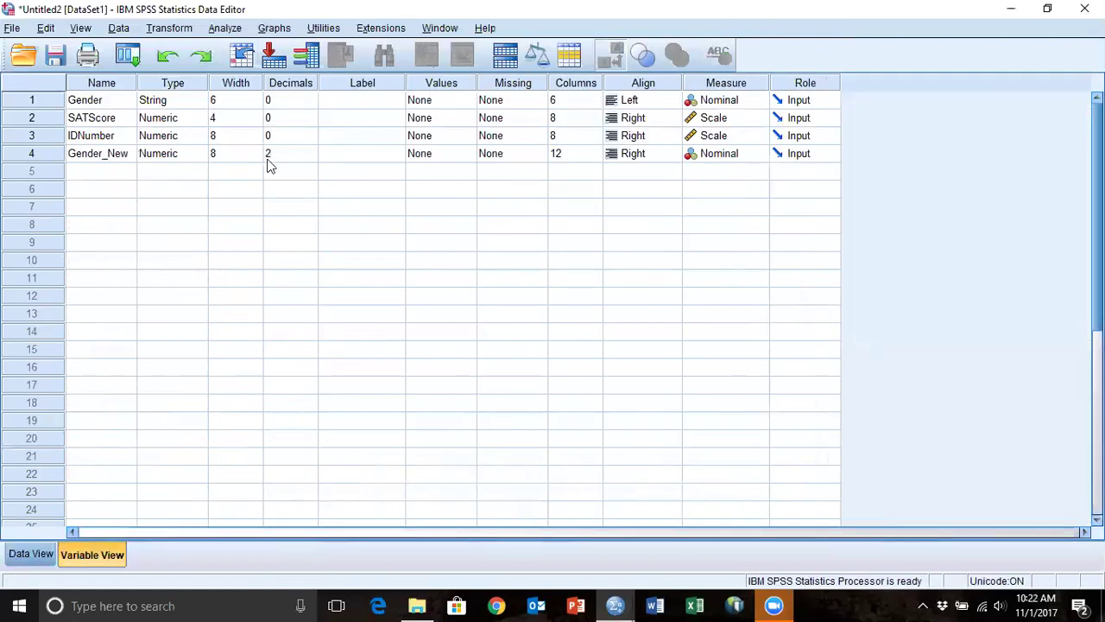
{"action": "left_click", "coordinate": [308, 153]}
{"action": "left_click", "coordinate": [310, 159]}
{"action": "left_click", "coordinate": [310, 159]}
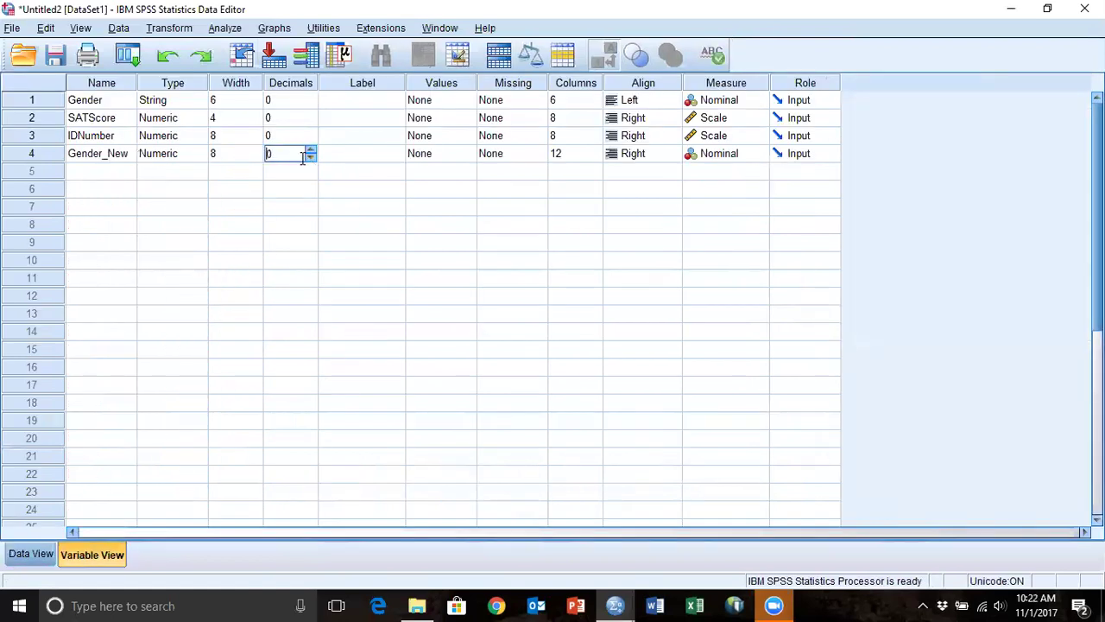
Set the width of the Gender_New variable to 1 and check its values in the data rows.
{"action": "left_click", "coordinate": [246, 153]}
{"action": "left_click", "coordinate": [256, 157]}
{"action": "left_click", "coordinate": [256, 157]}
{"action": "left_click", "coordinate": [257, 157]}
{"action": "left_click", "coordinate": [256, 157]}
{"action": "left_click", "coordinate": [256, 157]}
{"action": "left_click", "coordinate": [257, 157]}
{"action": "left_click", "coordinate": [256, 158]}
{"action": "left_click", "coordinate": [26, 555]}
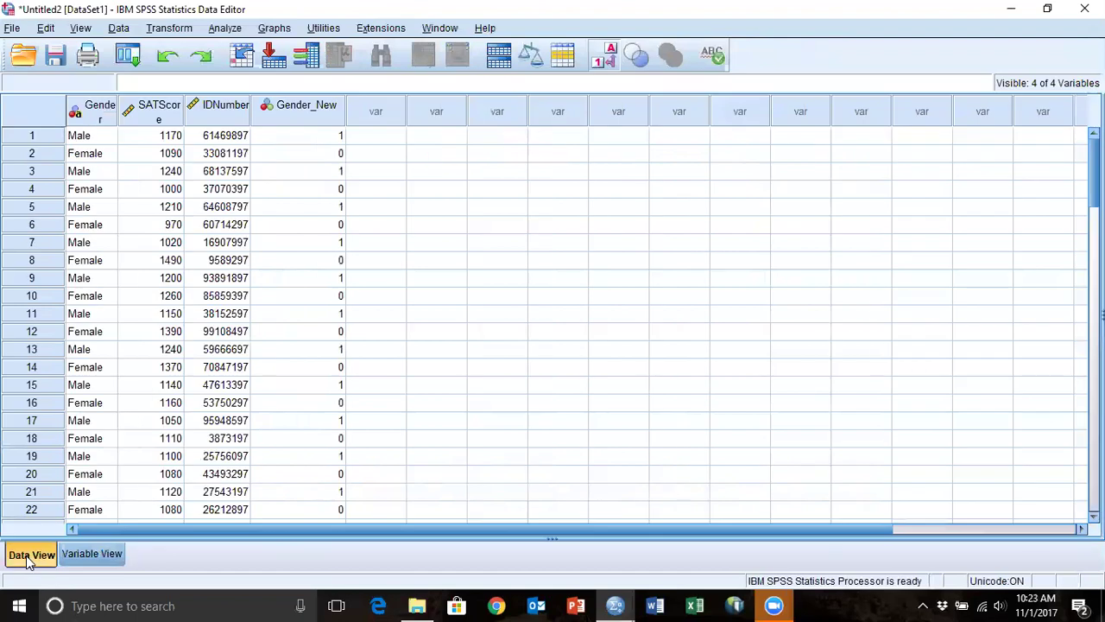
{"action": "left_click", "coordinate": [103, 553]}
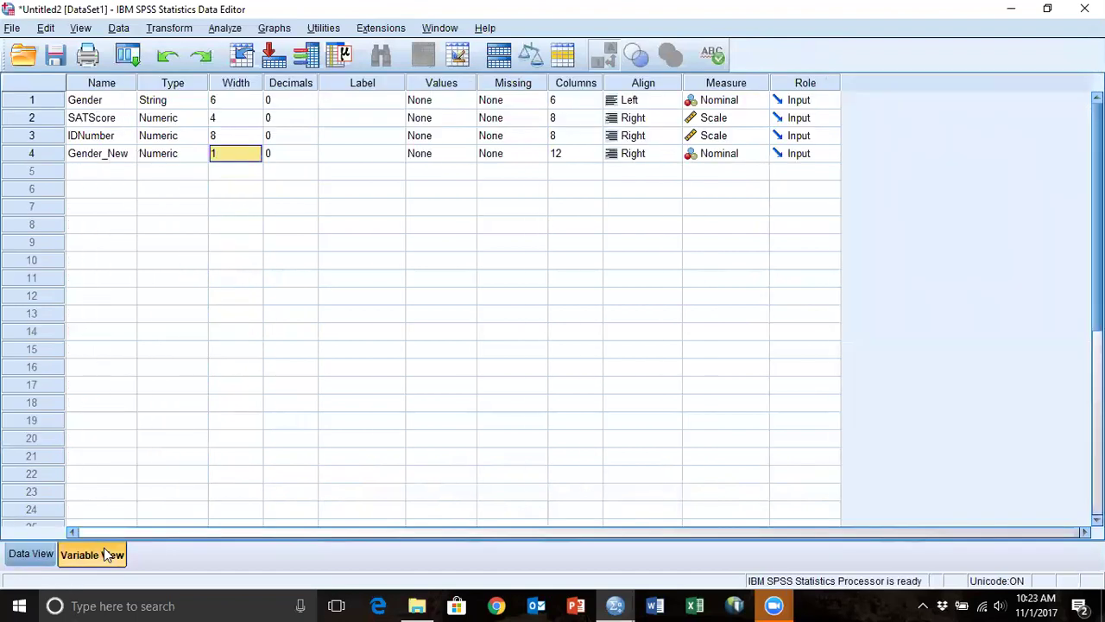
{"action": "left_click", "coordinate": [38, 554]}
{"action": "mouse_move", "coordinate": [1093, 173]}
{"action": "left_mouse_down"}
{"action": "mouse_move", "coordinate": [1094, 449]}
{"action": "mouse_move", "coordinate": [1094, 173]}
{"action": "left_mouse_up"}
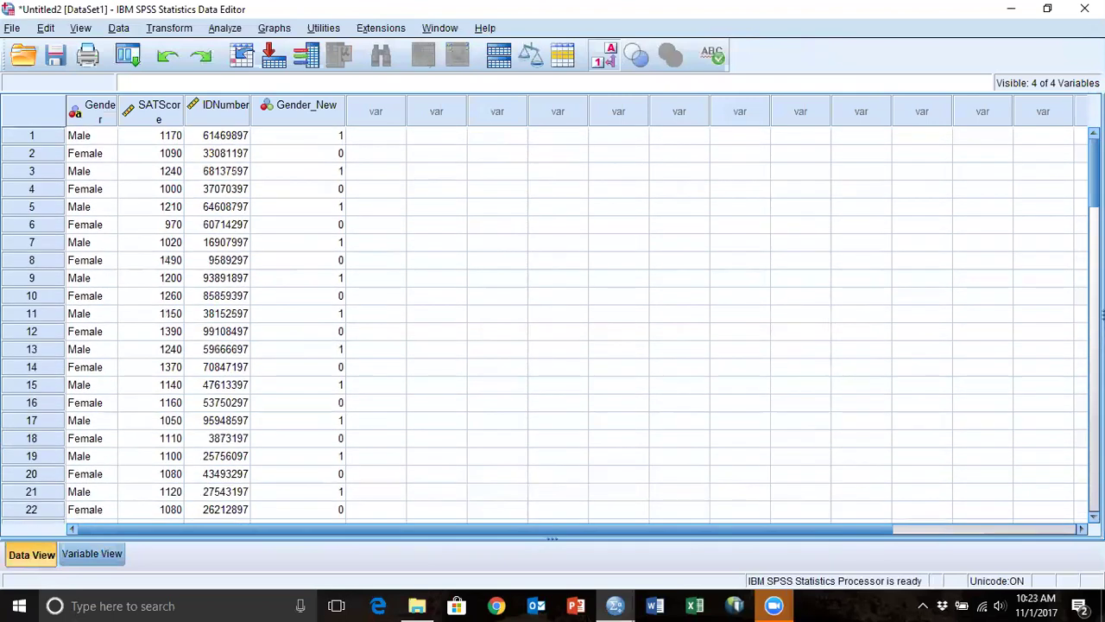
Open the value labels of Gender_New and add the label Female for the value 0.
{"action": "left_click", "coordinate": [85, 554]}
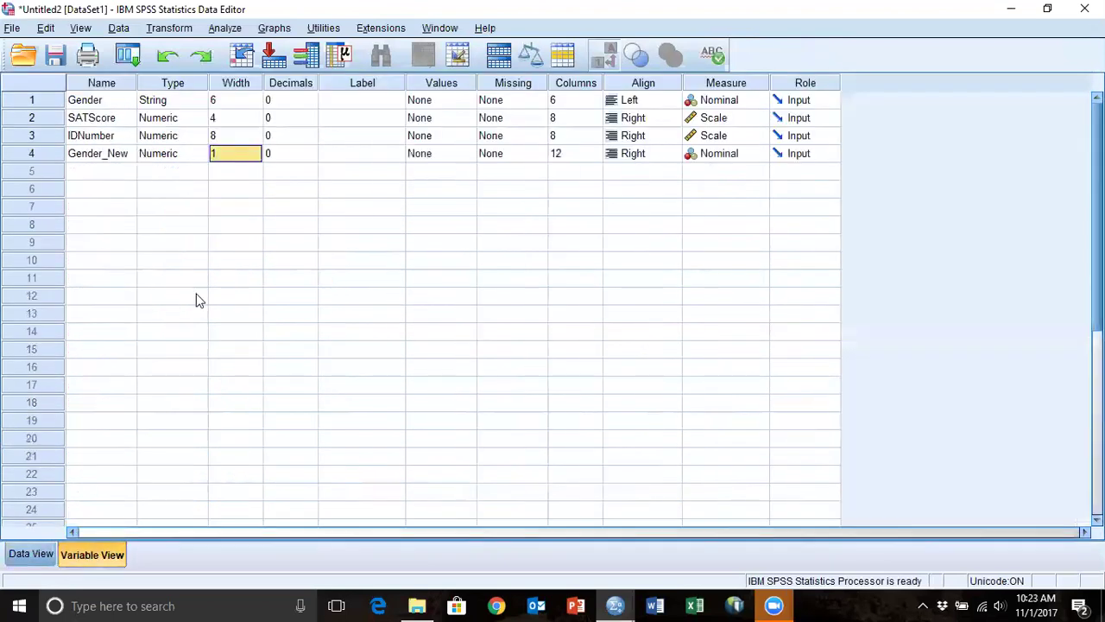
{"action": "left_click", "coordinate": [441, 154]}
{"action": "left_click", "coordinate": [466, 155]}
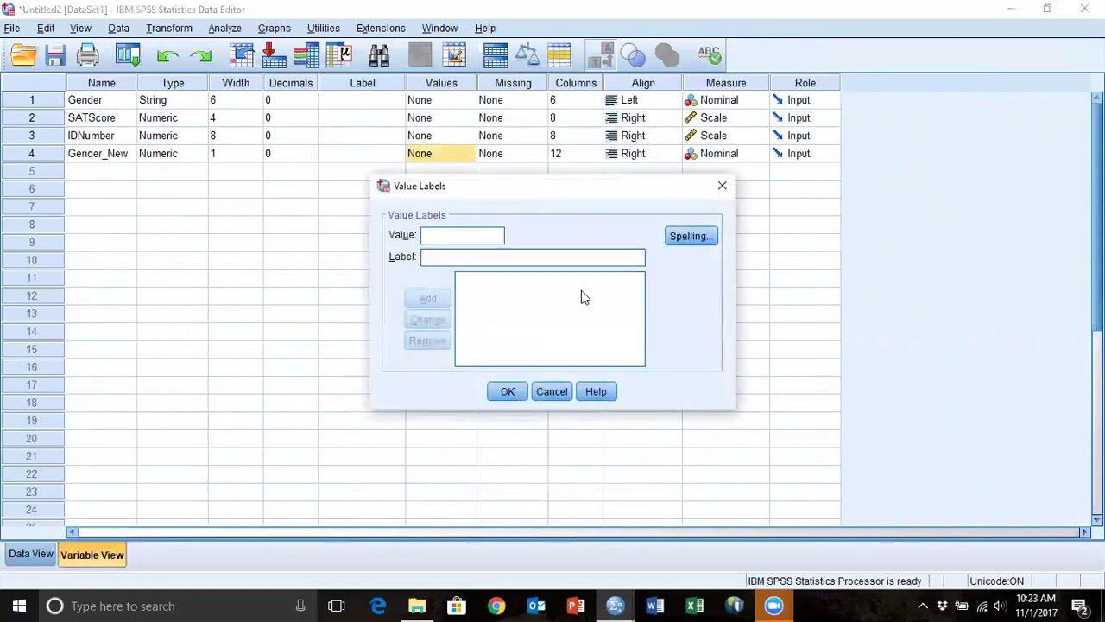
{"action": "type", "text": "0"}
{"action": "key", "text": "Tab"}
{"action": "type", "text": "Female"}
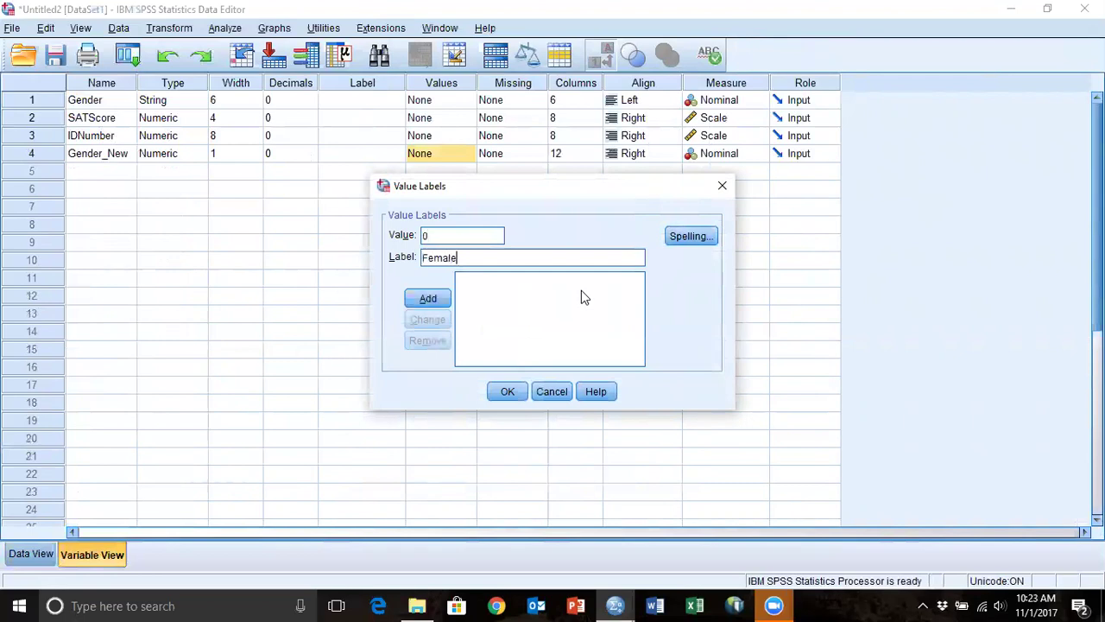
{"action": "key", "text": "alt+a"}
Add the label Male for the value 1 of Gender_New and accept the value labels.
{"action": "type", "text": "1"}
{"action": "key", "text": "Tab"}
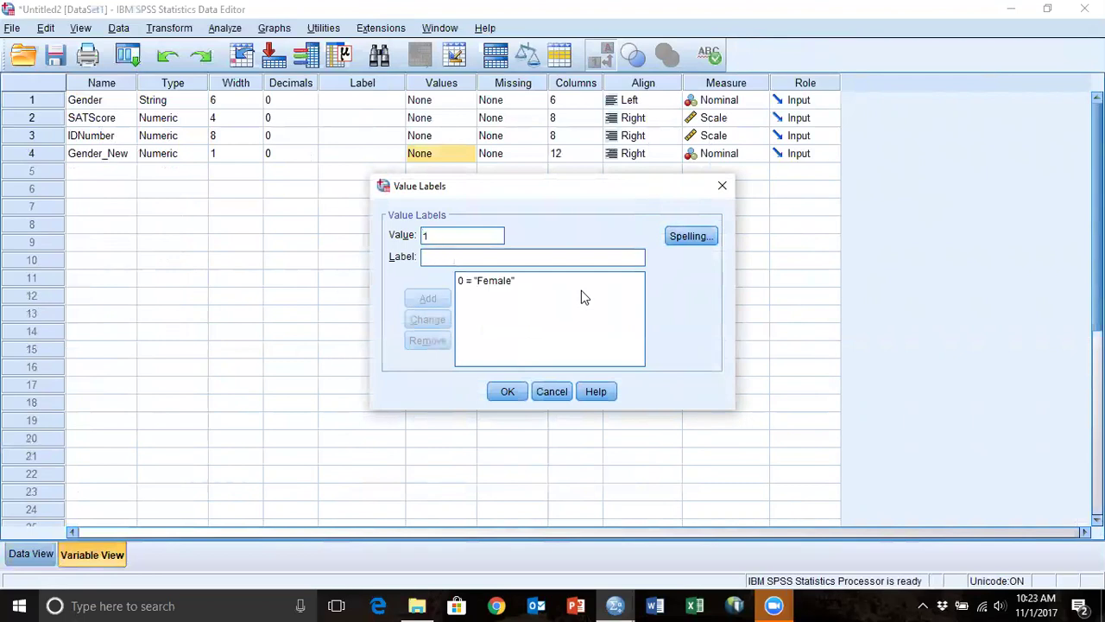
{"action": "type", "text": "male"}
{"action": "key", "text": "BackSpace"}
{"action": "key", "text": "BackSpace"}
{"action": "key", "text": "BackSpace"}
{"action": "key", "text": "BackSpace"}
{"action": "type", "text": "Male"}
{"action": "key", "text": "alt+a"}
{"action": "left_click", "coordinate": [506, 392]}
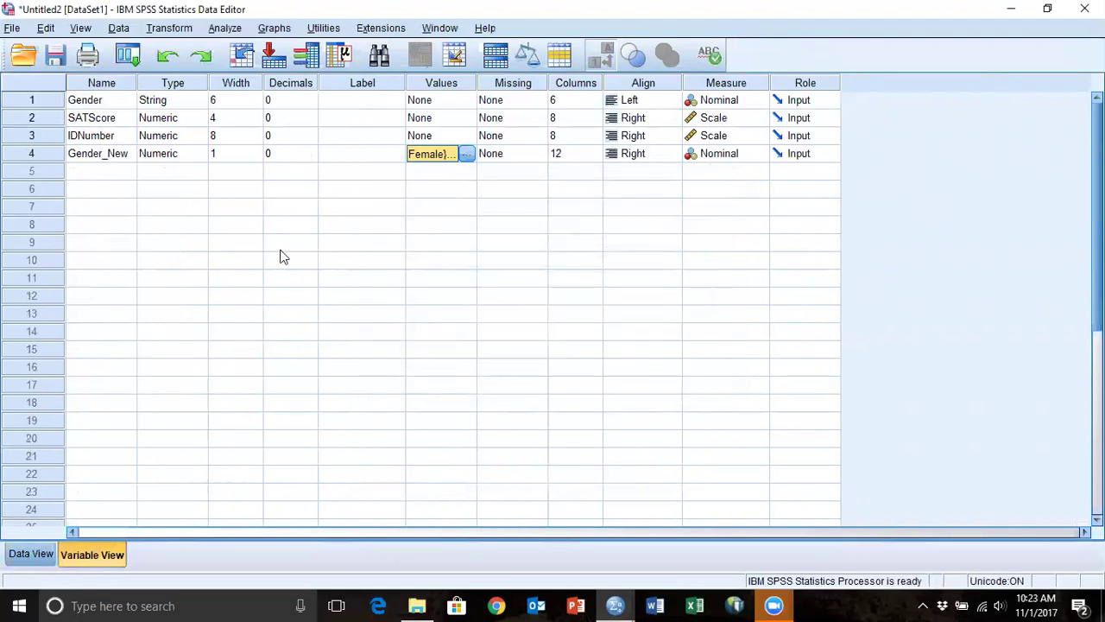
Delete the original string variable Gender from the variable definitions.
{"action": "left_click", "coordinate": [32, 100]}
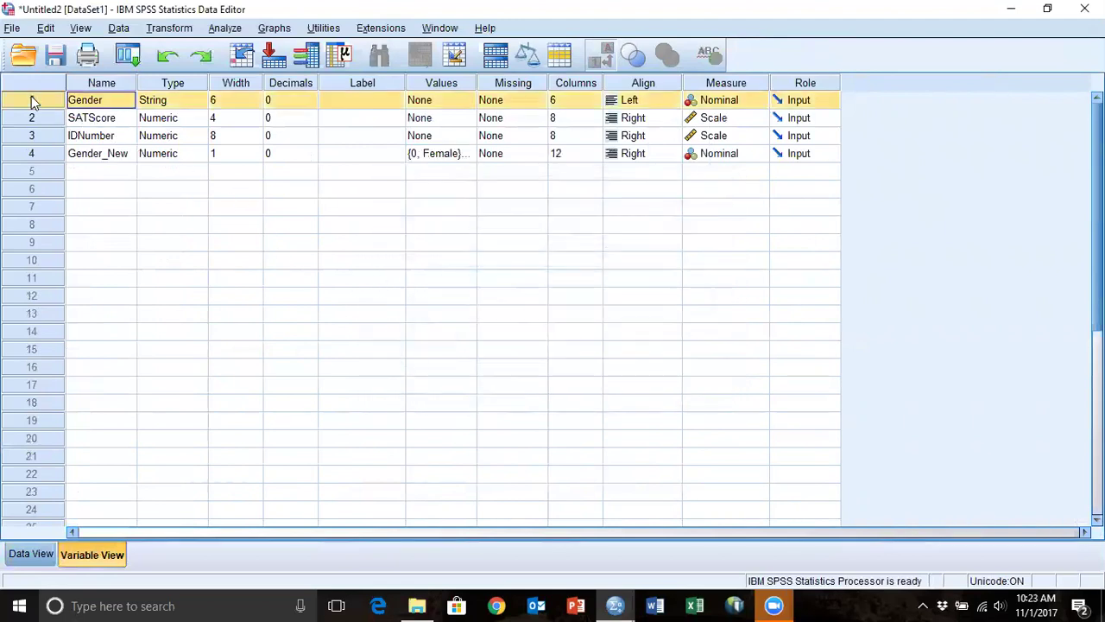
{"action": "right_click", "coordinate": [33, 102]}
{"action": "left_click", "coordinate": [66, 150]}
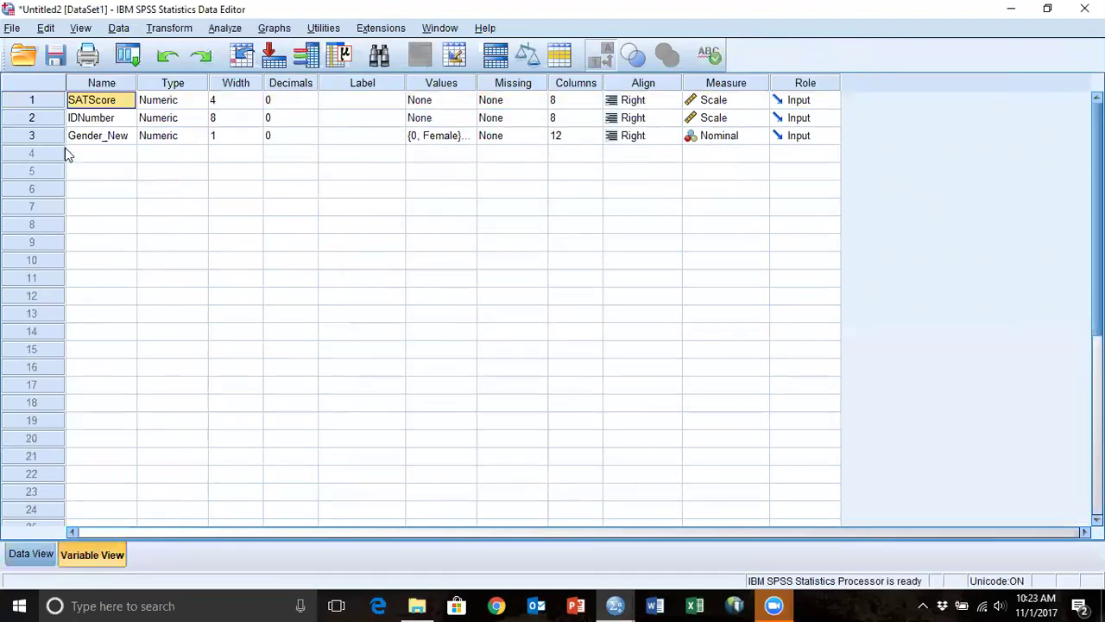
Rename the variable Gender_New as Gender.
{"action": "left_click", "coordinate": [98, 140]}
{"action": "left_click", "coordinate": [135, 137]}
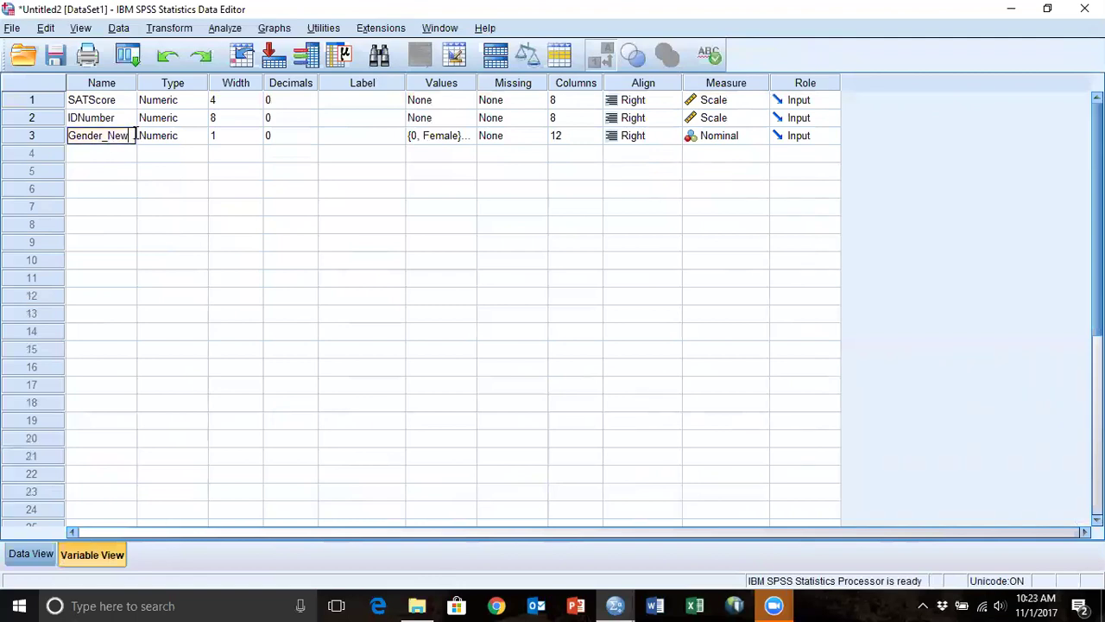
{"action": "key", "text": "BackSpace"}
{"action": "key", "text": "BackSpace"}
{"action": "key", "text": "BackSpace"}
{"action": "key", "text": "BackSpace"}
{"action": "key", "text": "Return"}
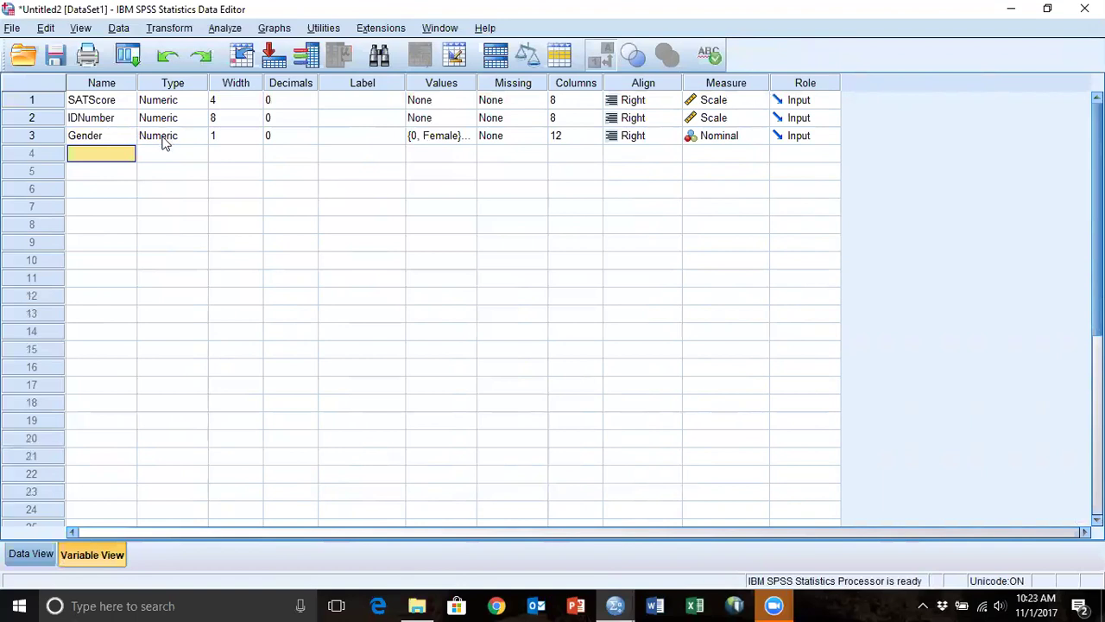
Switch the Gender data from value labels to numeric codes and review the variable definitions, ending on the data rows.
{"action": "left_click", "coordinate": [32, 554]}
{"action": "scroll", "coordinate": [207, 449], "scroll_direction": "down", "scroll_amount": 2}
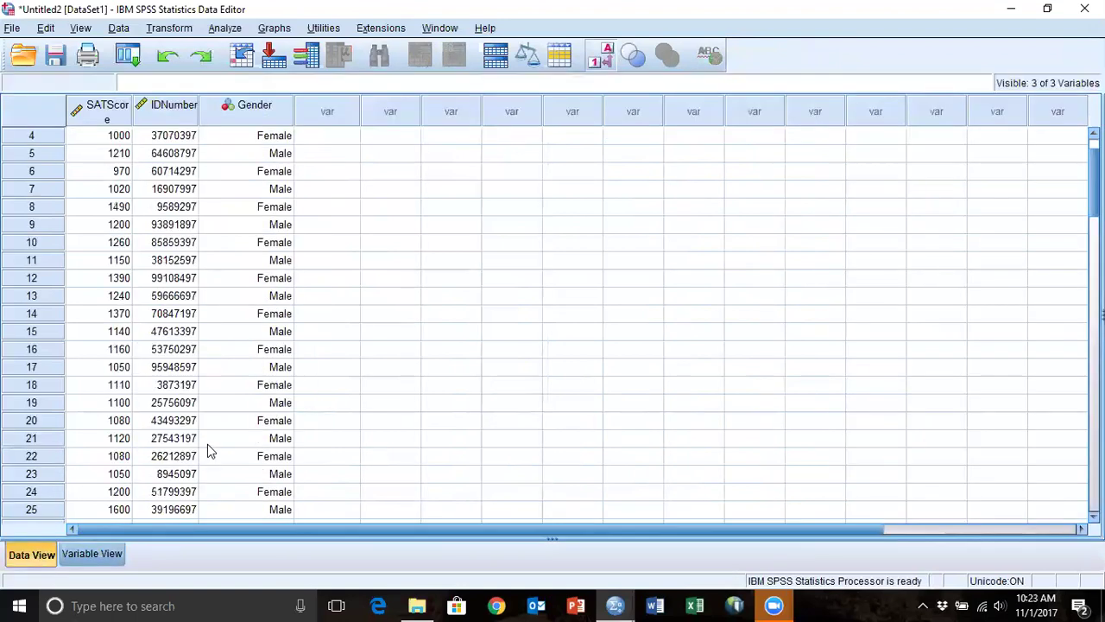
{"action": "scroll", "coordinate": [210, 451], "scroll_direction": "up", "scroll_amount": 2}
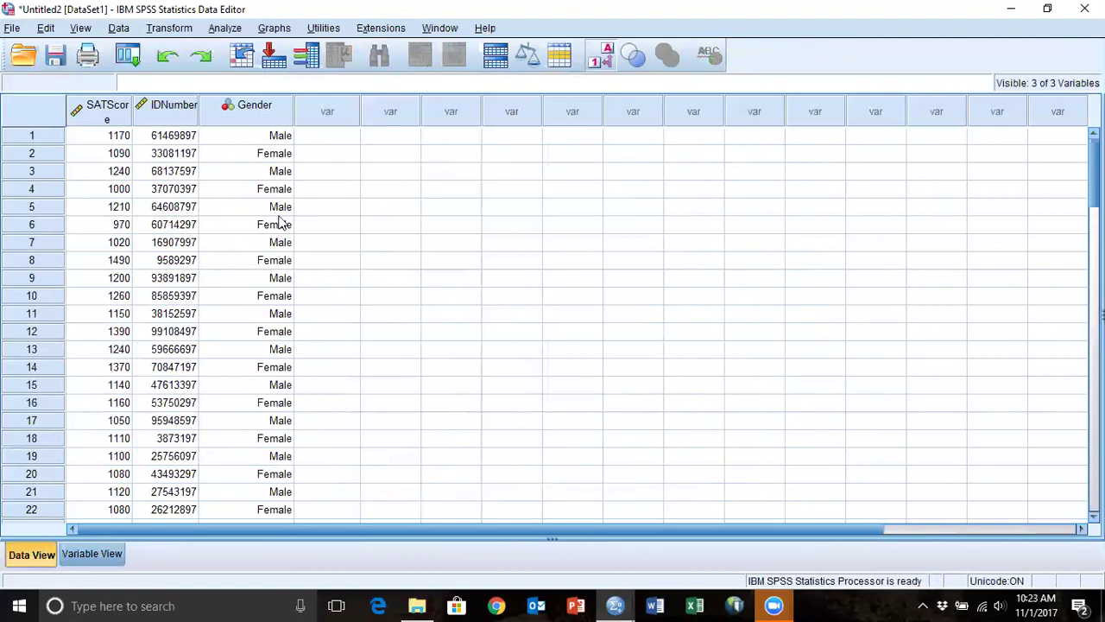
{"action": "left_click", "coordinate": [604, 57]}
{"action": "left_click", "coordinate": [604, 57]}
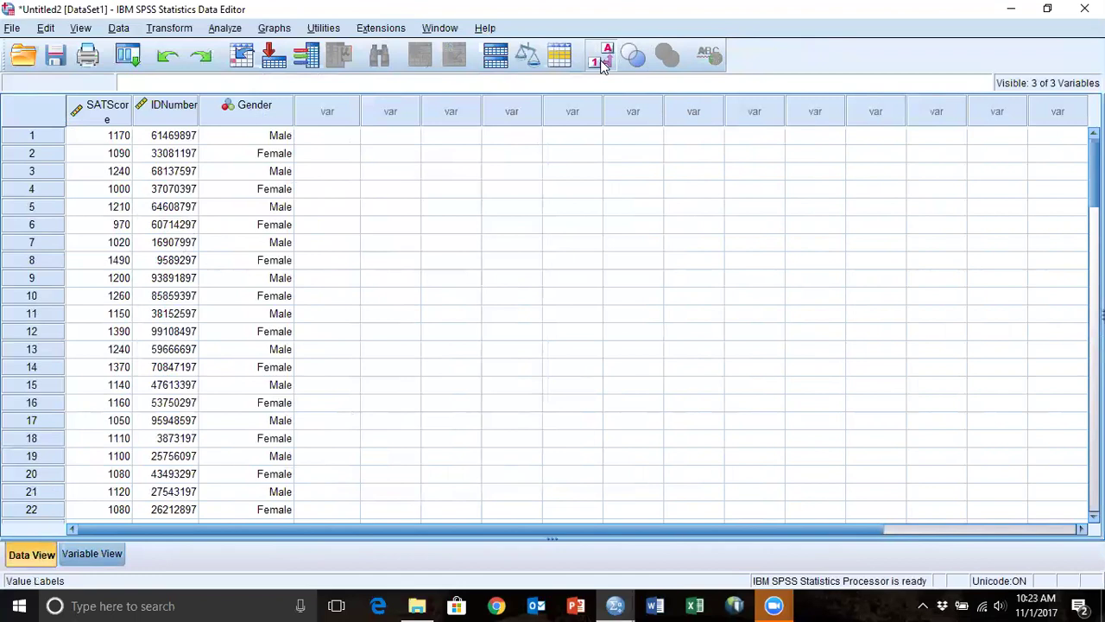
{"action": "left_click", "coordinate": [602, 62]}
{"action": "left_click", "coordinate": [603, 63]}
{"action": "left_click", "coordinate": [602, 62]}
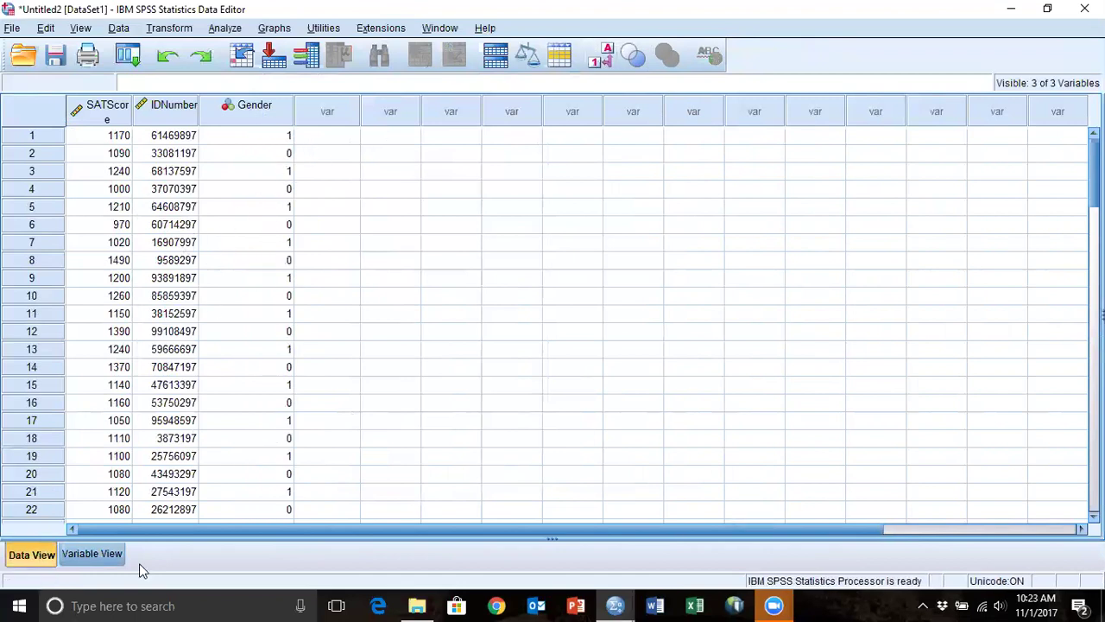
{"action": "left_click", "coordinate": [118, 556]}
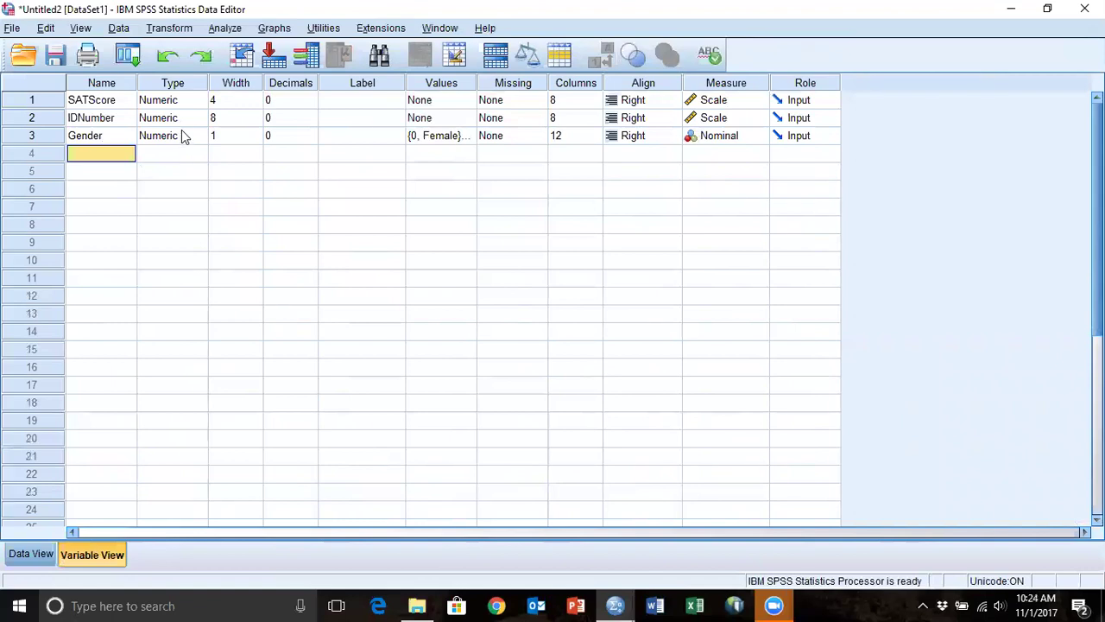
{"action": "left_click", "coordinate": [22, 553]}
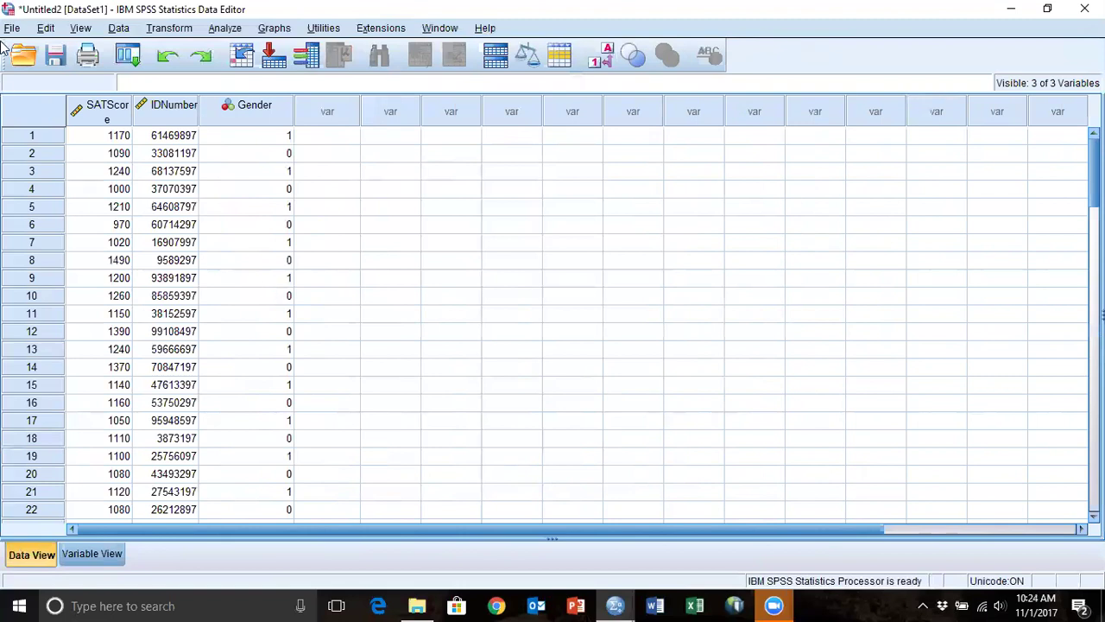
{"action": "mouse_move", "coordinate": [773, 606]}
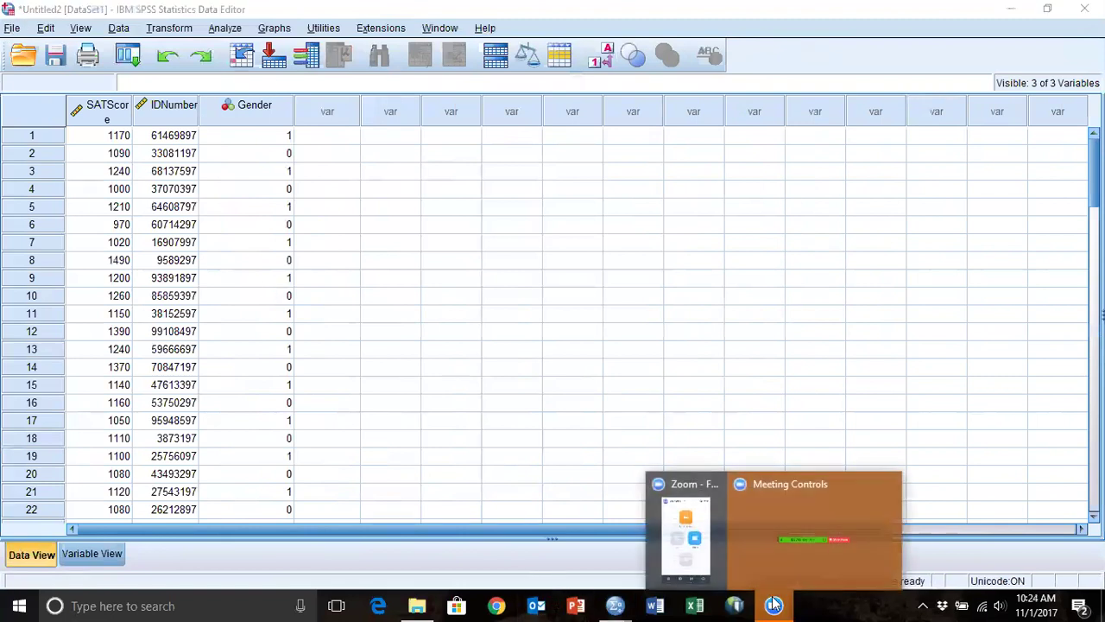
{"action": "left_click", "coordinate": [777, 515]}
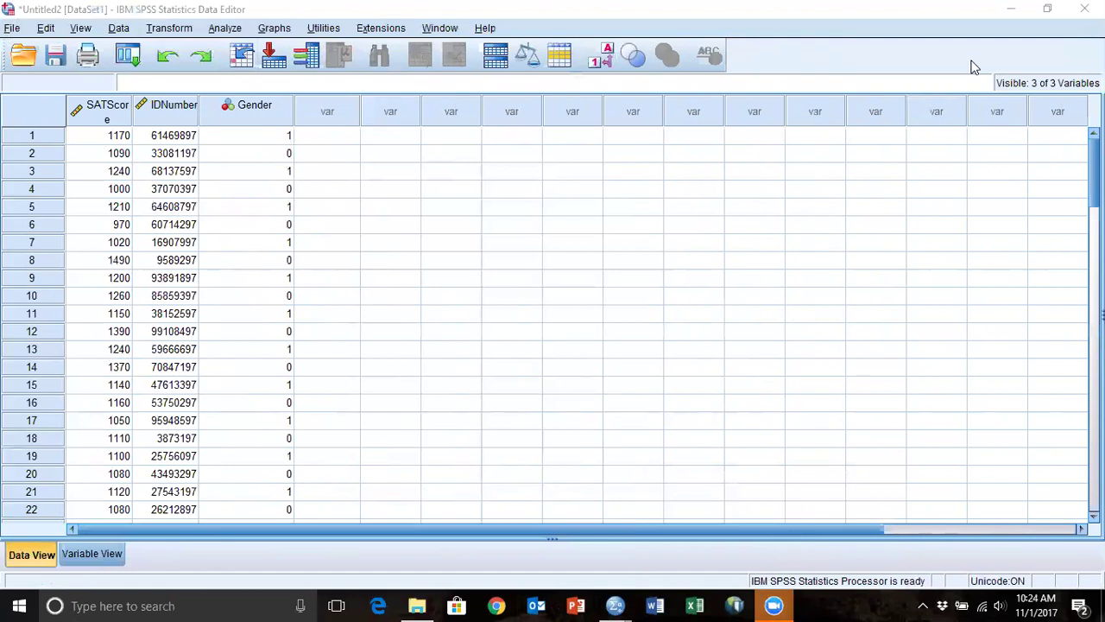